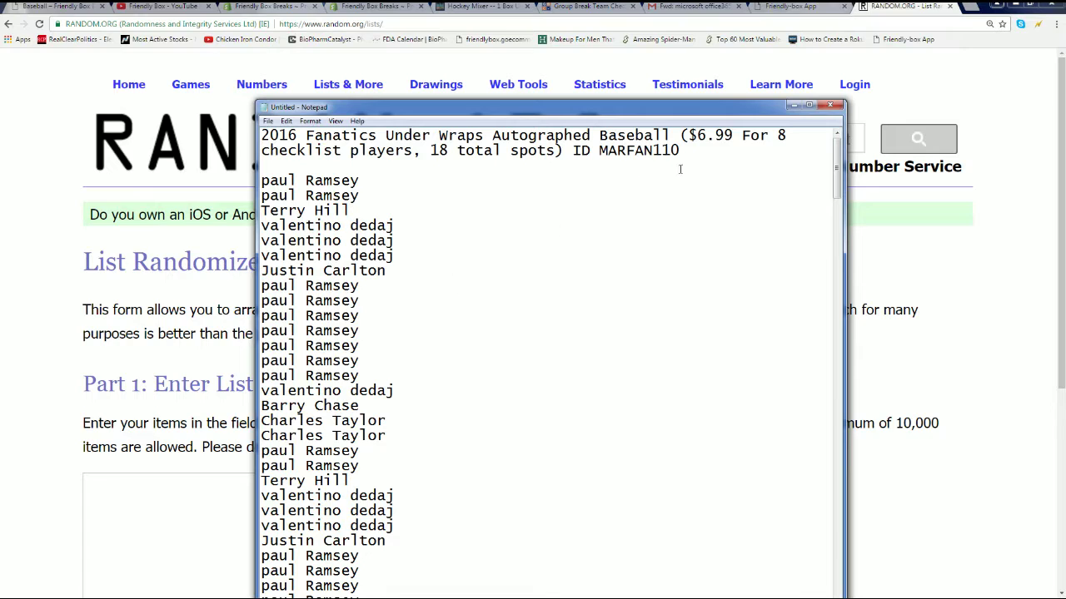
Copy the full block of participant names under the MARFAN110 heading in Notepad and paste it into the List Randomizer's items field
left_click_drag(680, 151, 599, 150)
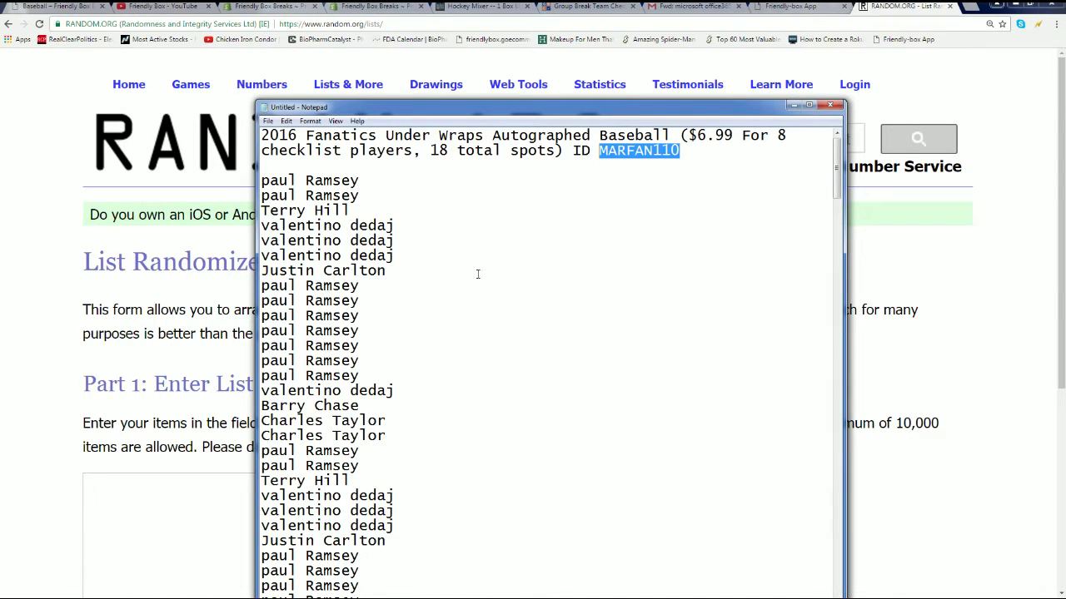
left_click_drag(261, 180, 413, 214)
right_click(322, 190)
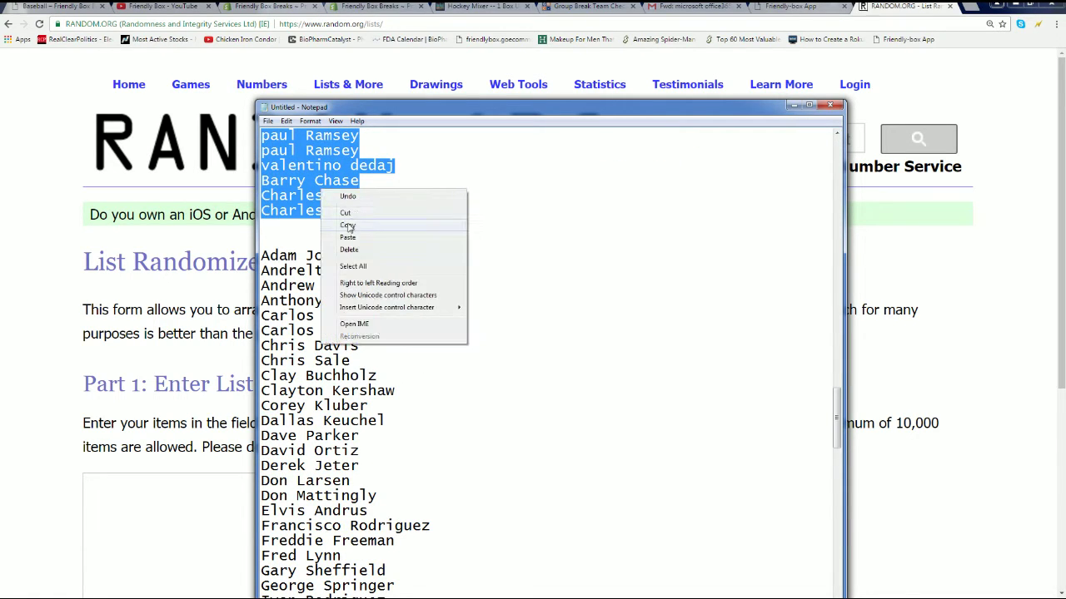
left_click(353, 224)
left_click(122, 487)
right_click(121, 487)
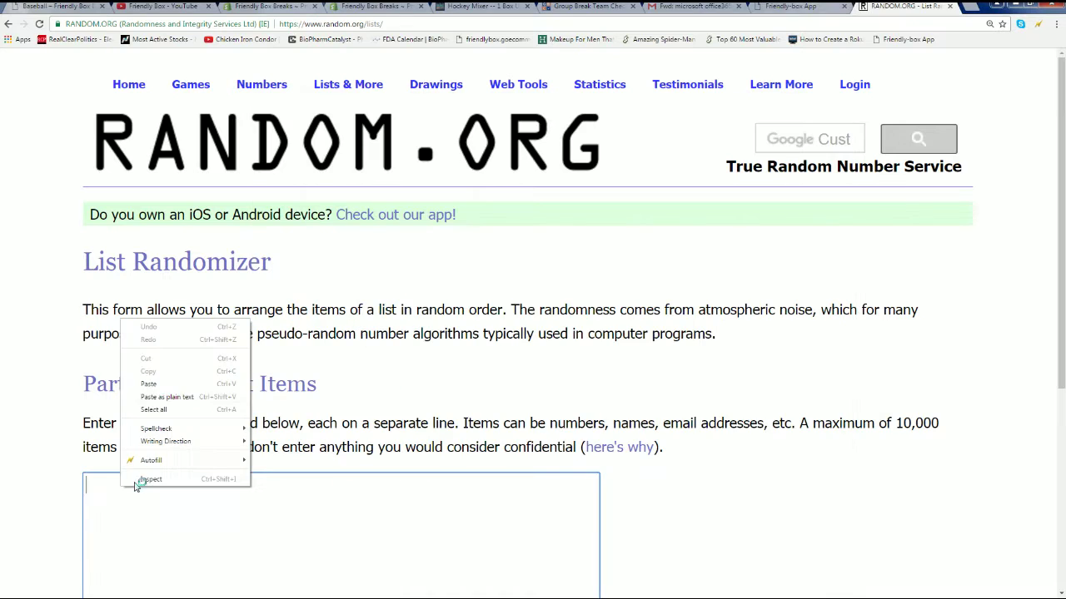
left_click(146, 381)
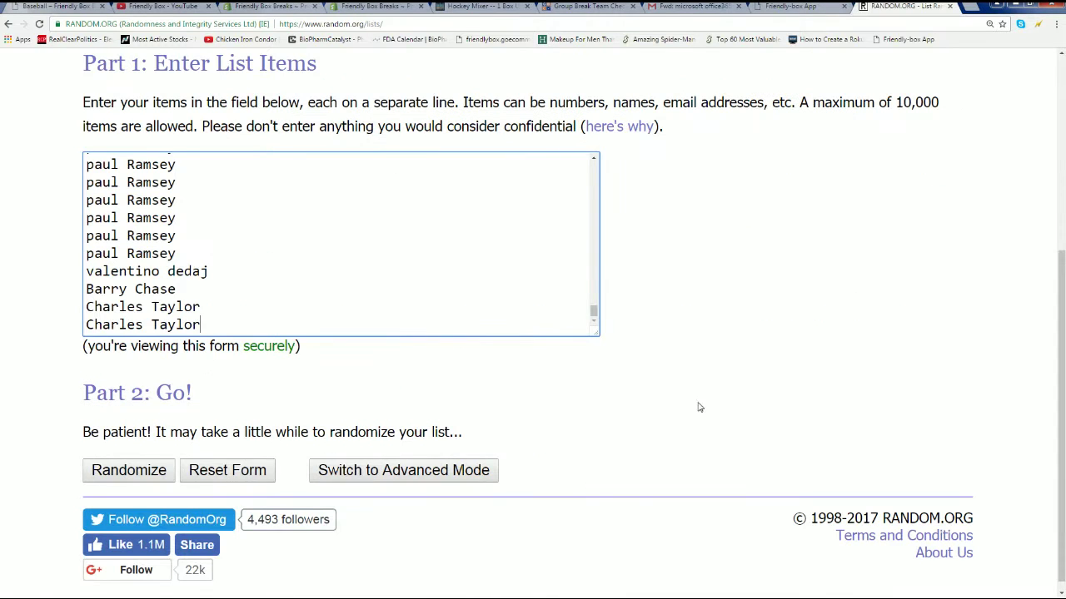
Randomize the pasted participant list seven times in total
left_click(141, 472)
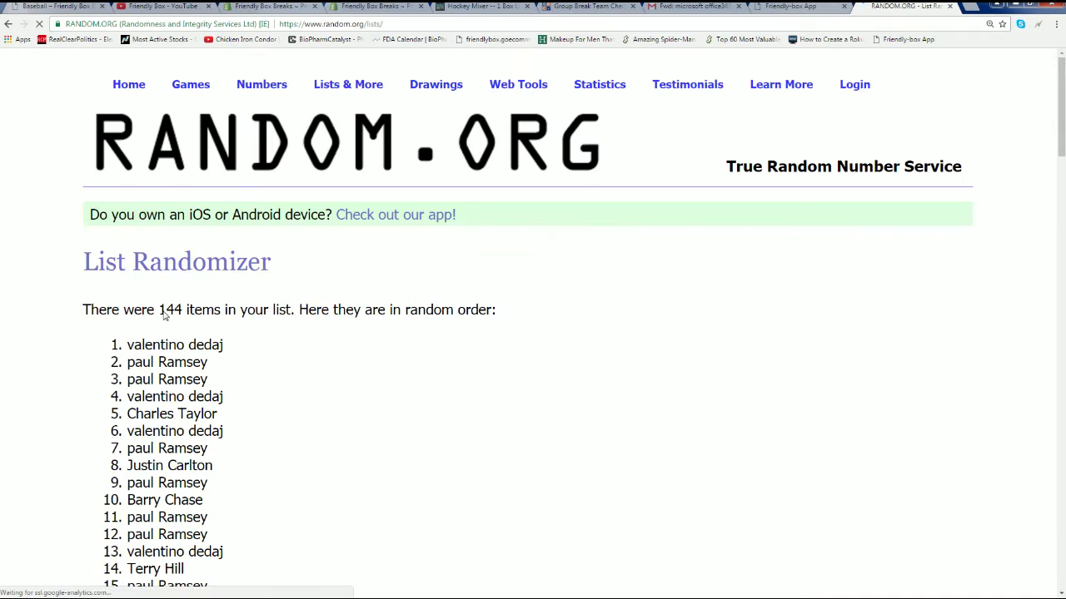
left_click_drag(158, 310, 194, 310)
scroll(178, 364, "down", 20)
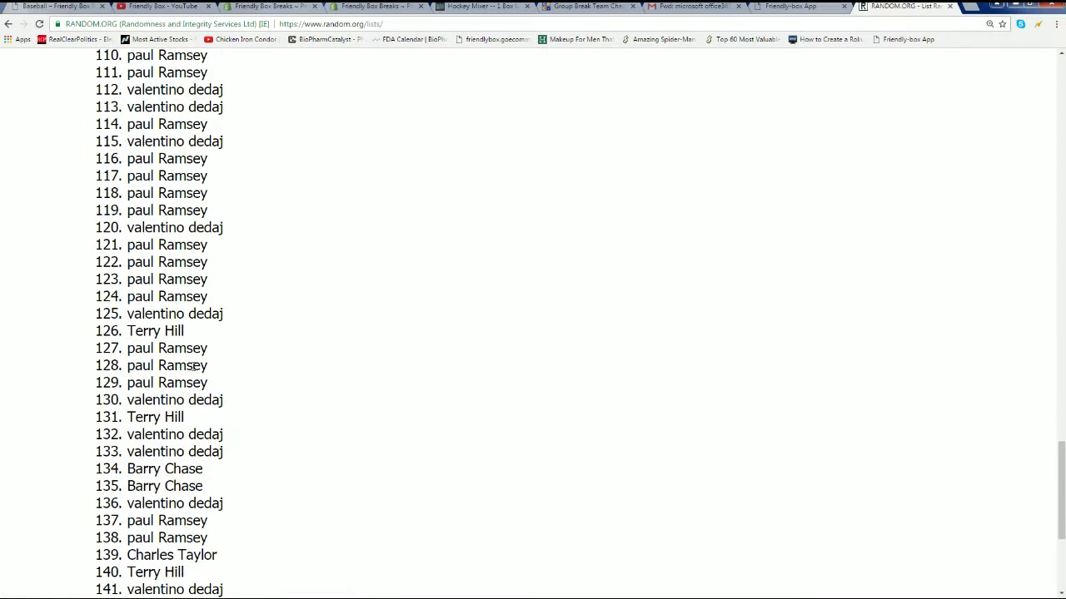
left_click(110, 458)
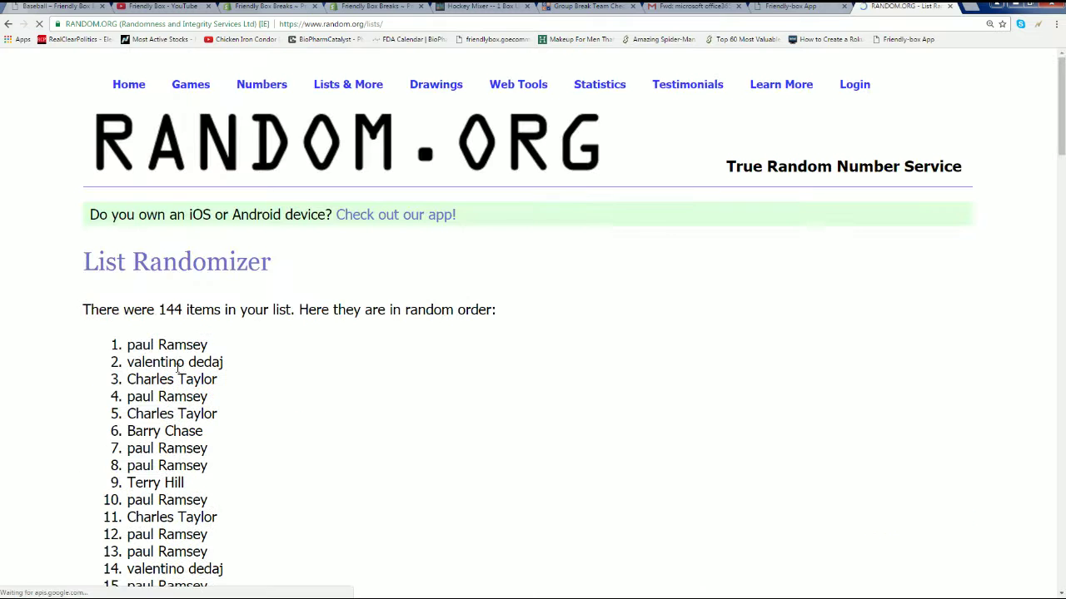
scroll(177, 370, "down", 10)
scroll(178, 369, "down", 20)
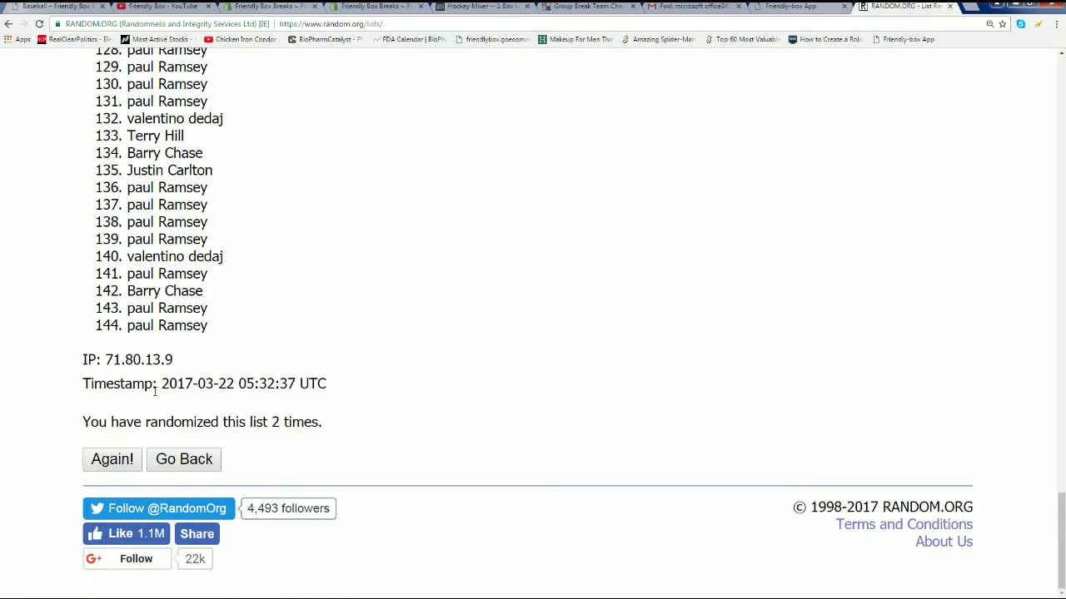
left_click(104, 461)
scroll(167, 317, "down", 20)
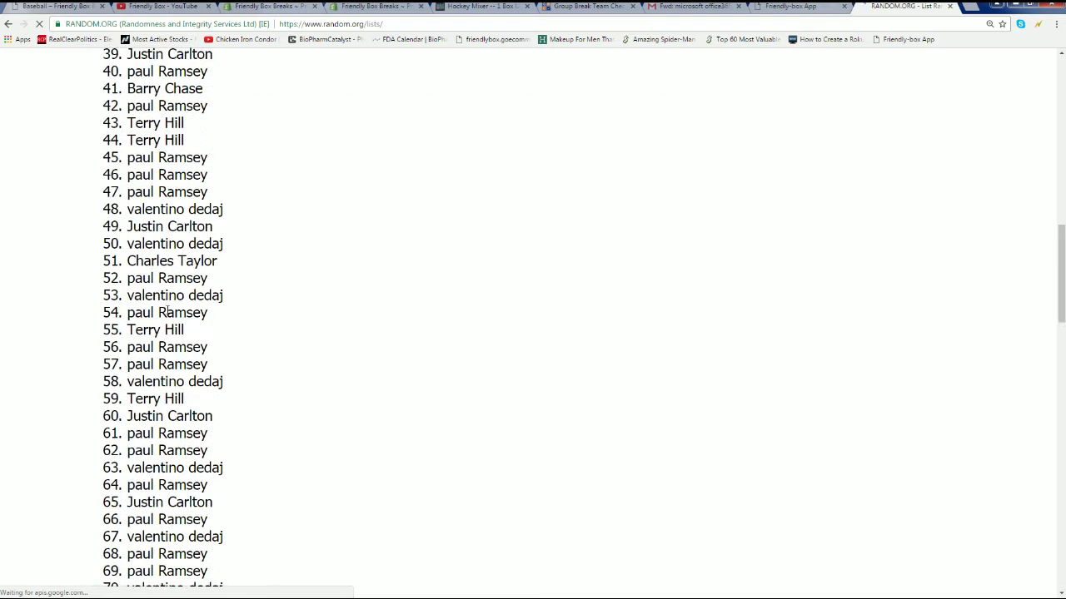
scroll(157, 323, "down", 6)
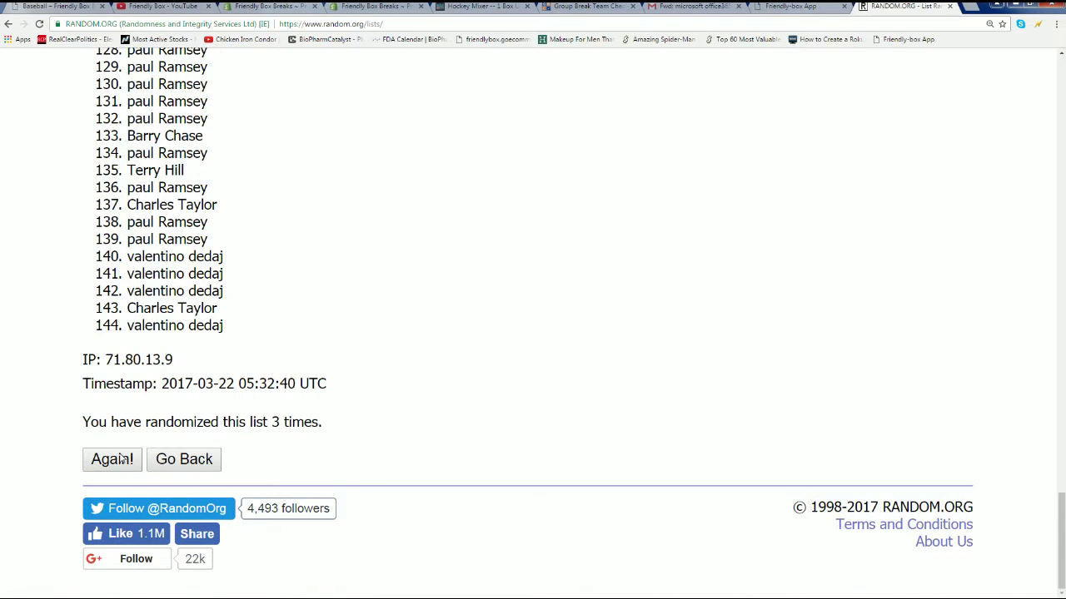
left_click(123, 460)
scroll(171, 316, "down", 20)
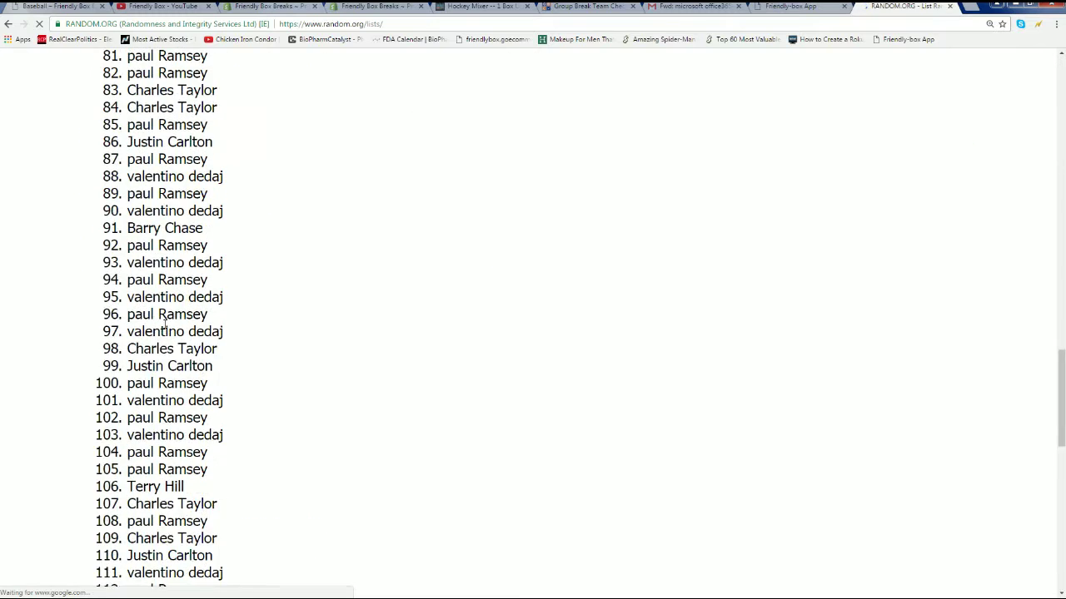
scroll(164, 325, "down", 10)
left_click(112, 497)
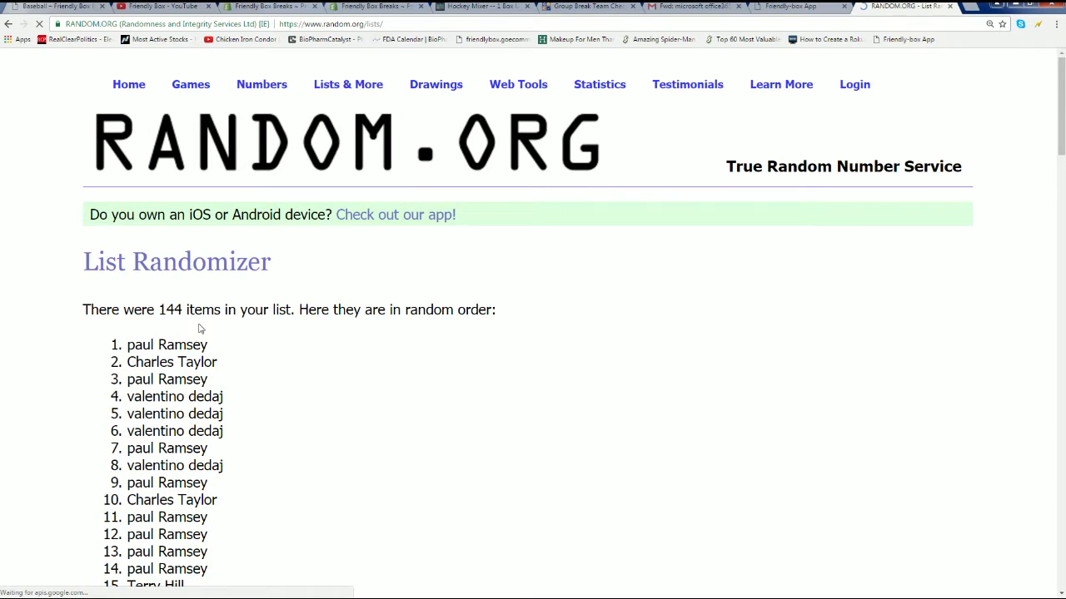
scroll(202, 328, "down", 15)
scroll(198, 329, "down", 18)
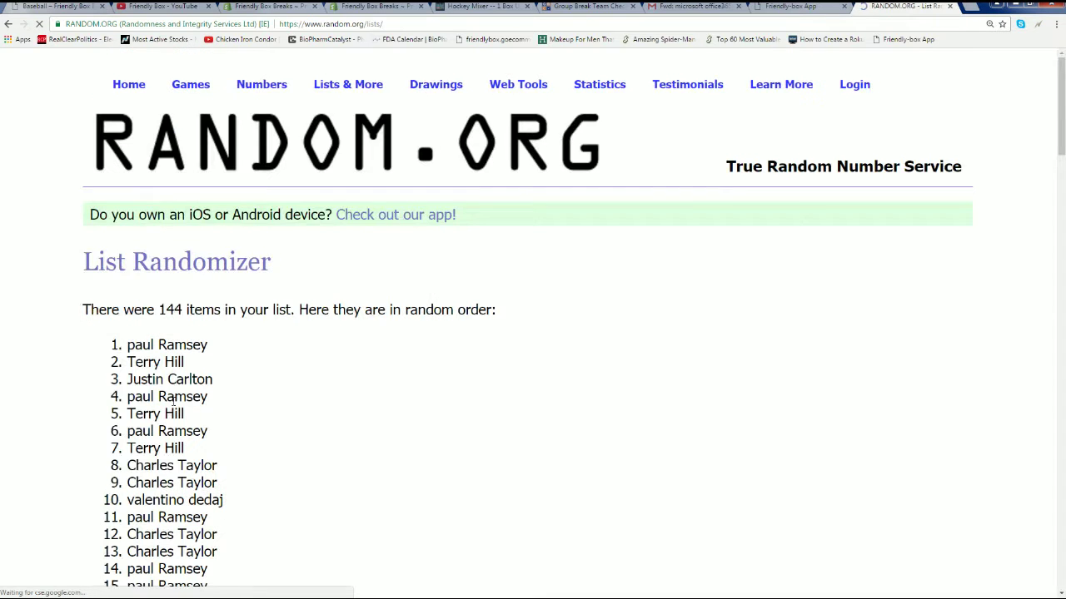
scroll(166, 414, "down", 20)
scroll(166, 413, "down", 1)
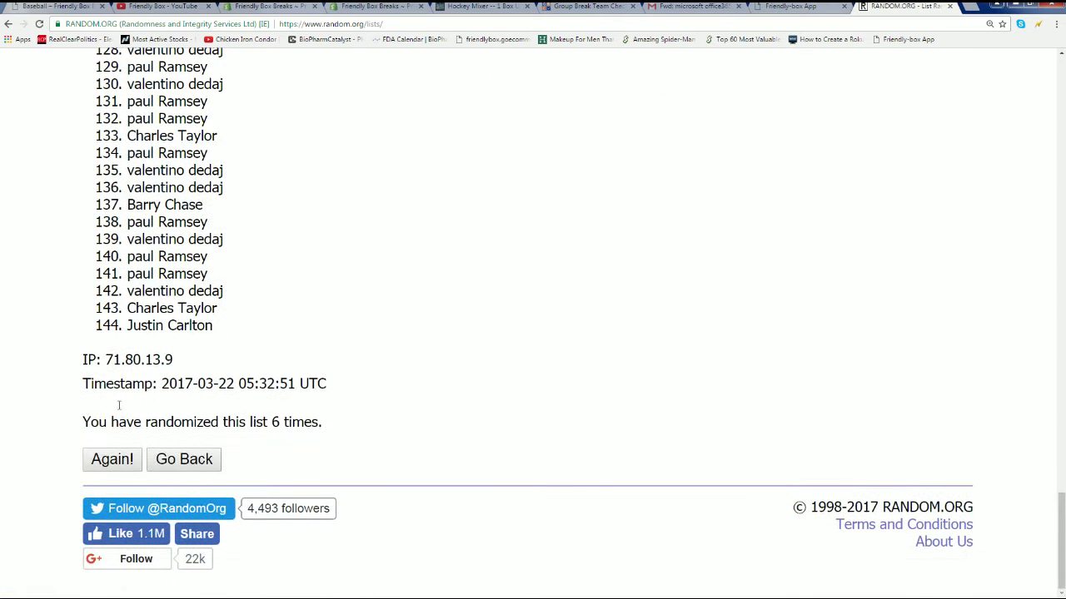
left_click(112, 461)
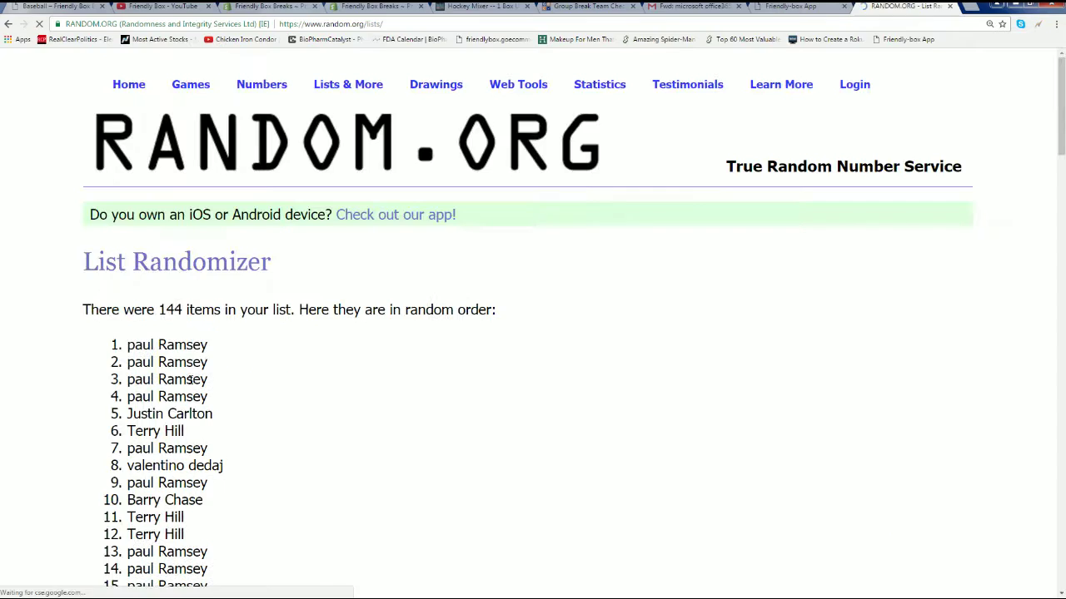
Copy all 144 participant entries of the seventh randomized result
scroll(247, 376, "down", 2)
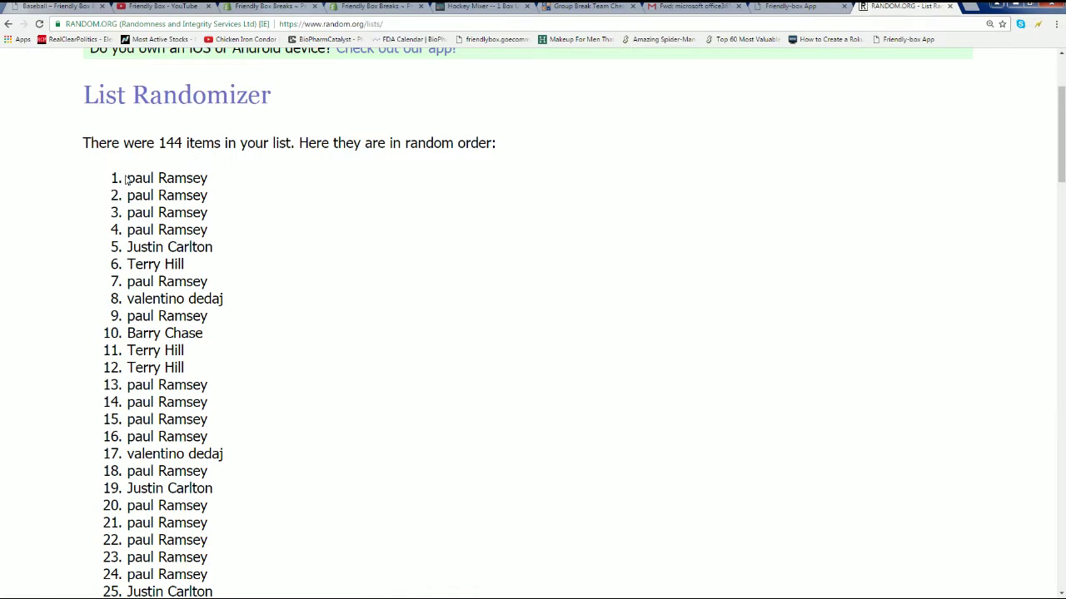
left_click_drag(200, 266, 215, 350)
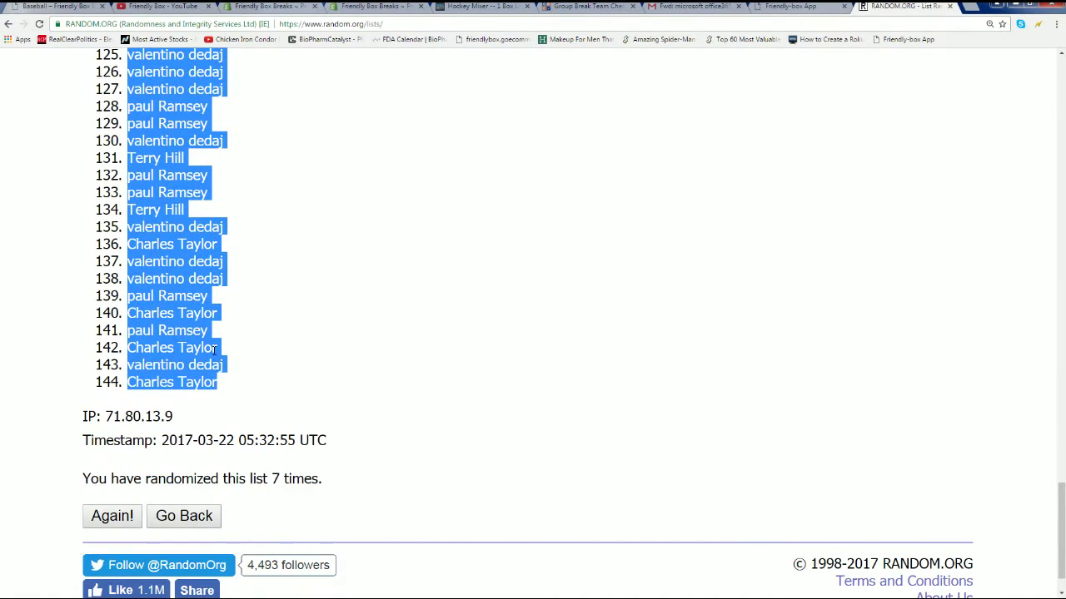
right_click(175, 211)
left_click(208, 218)
scroll(321, 431, "up", 18)
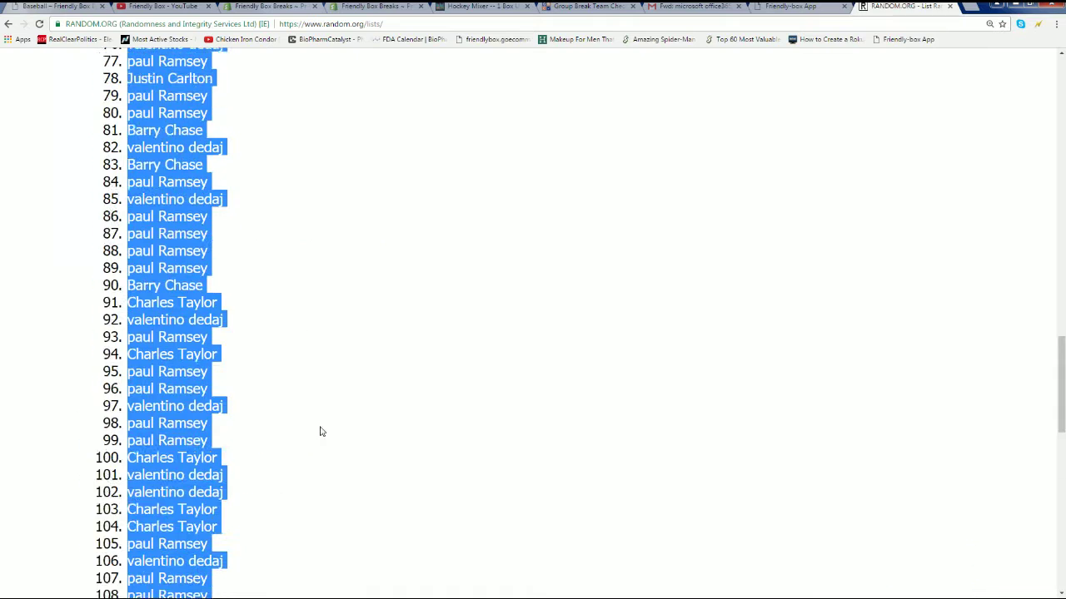
scroll(321, 432, "up", 10)
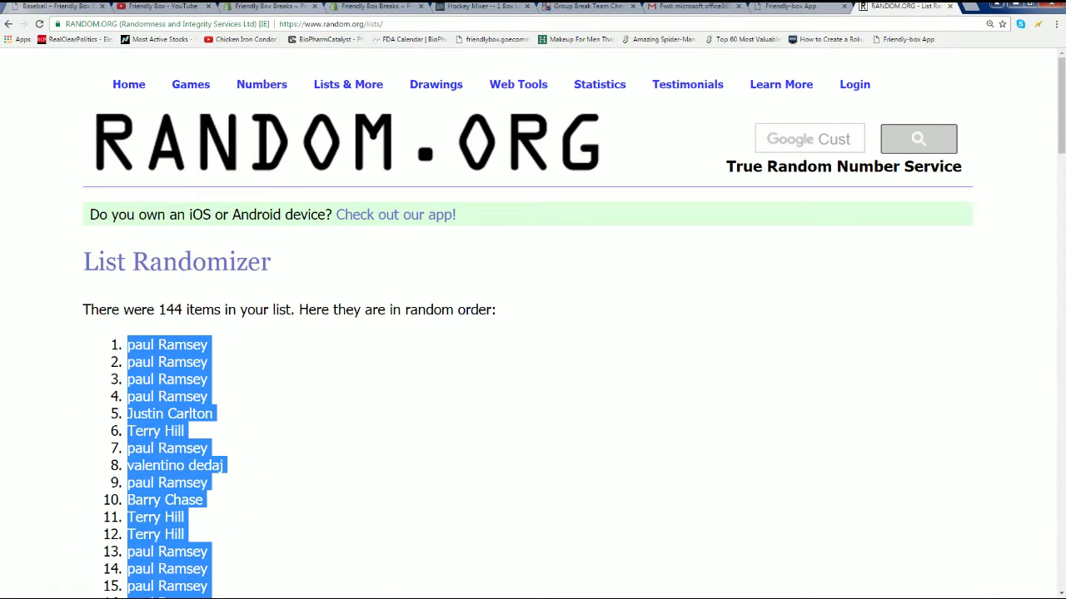
Switch to the Excel workbook 2016_Fanatics_UnderWraps and paste the randomized names under Owners, starting at B2
key("alt+Tab")
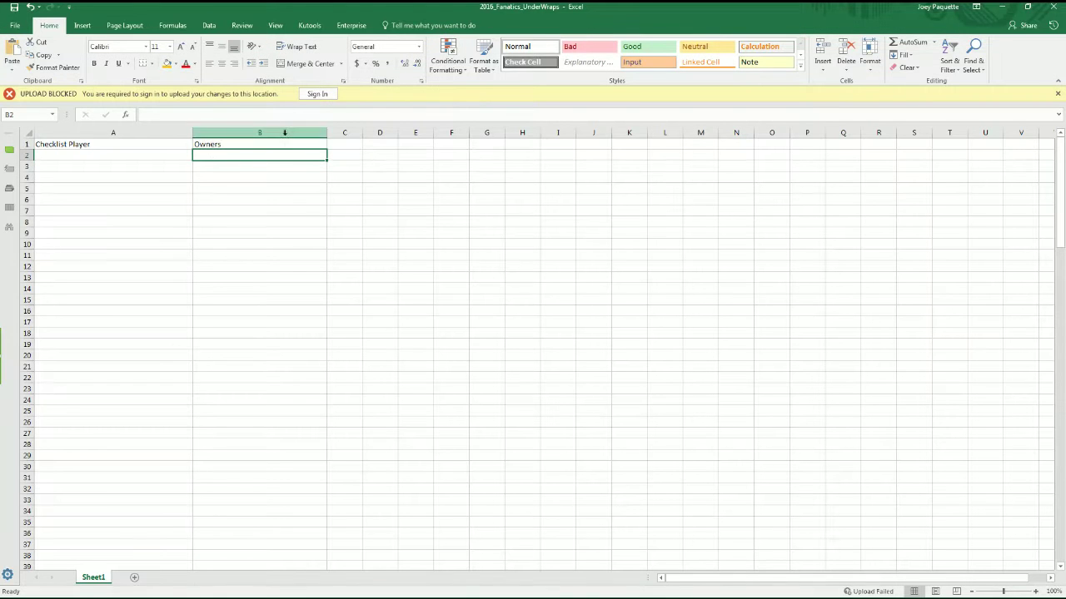
right_click(206, 156)
left_click(227, 207)
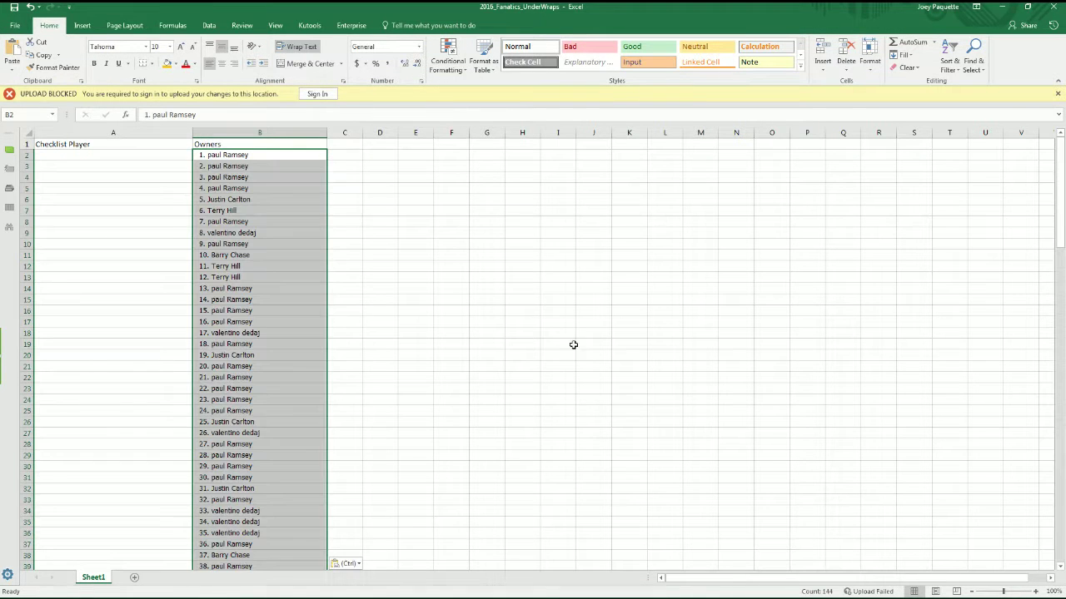
Enlarge the sheet view, narrow the Checklist Player column and select cell A2
left_click(1012, 593)
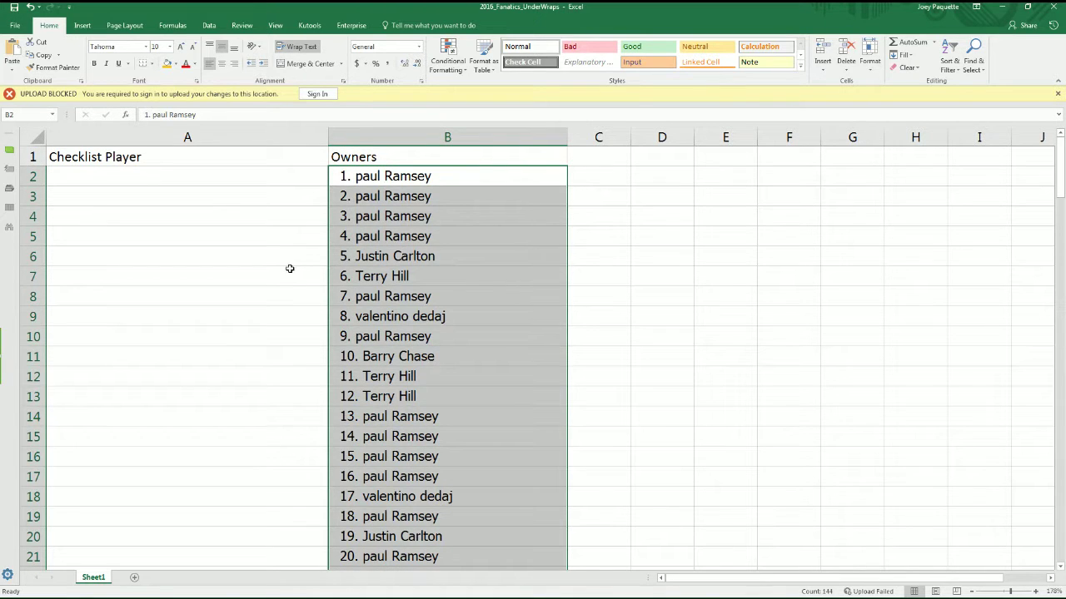
left_click(97, 176)
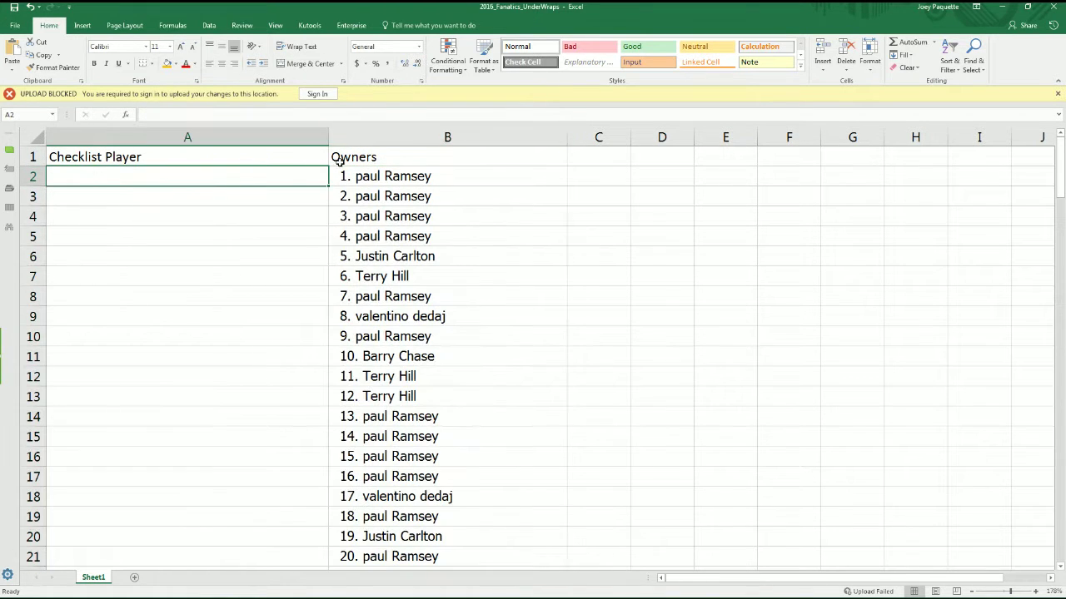
left_click(318, 137)
left_click_drag(329, 136, 248, 142)
left_click(80, 176)
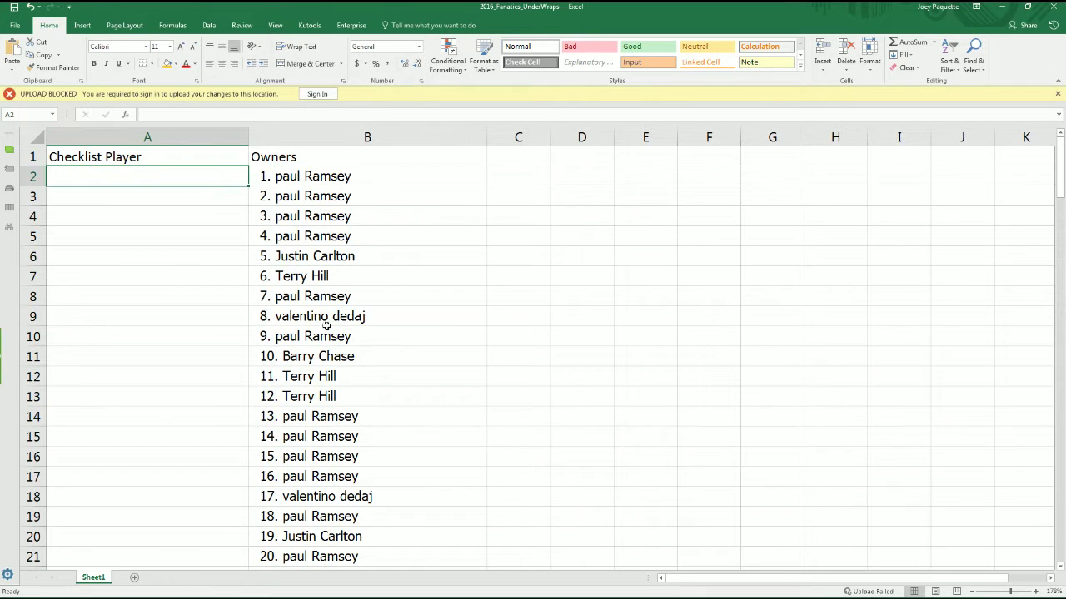
Return to RANDOM.ORG in the browser and open a blank List Randomizer form
left_click(1002, 6)
scroll(533, 341, "down", 3)
scroll(523, 325, "up", 3)
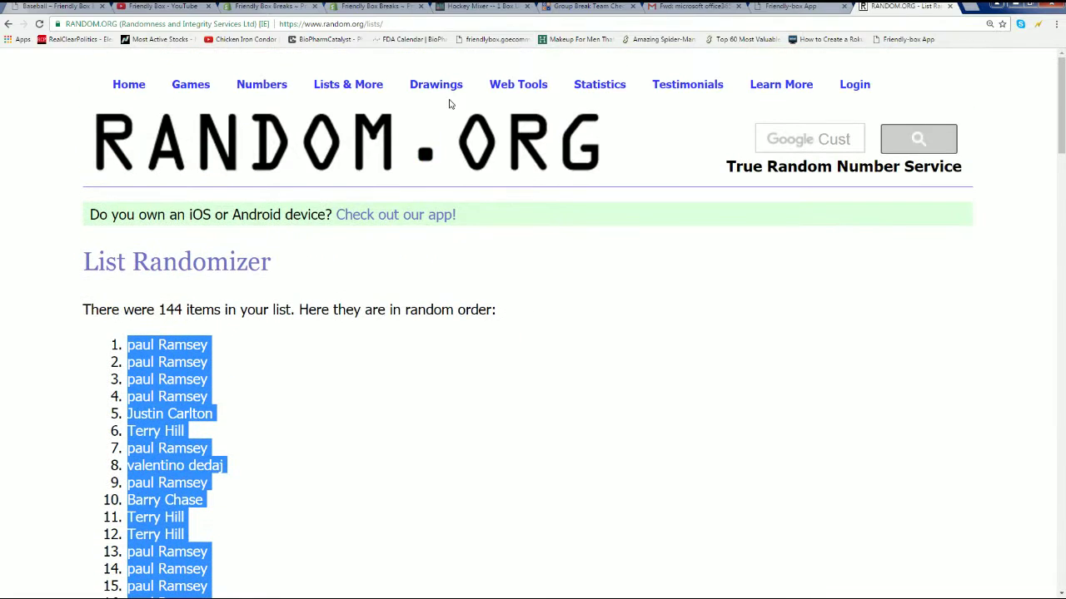
mouse_move(349, 87)
left_click(356, 114)
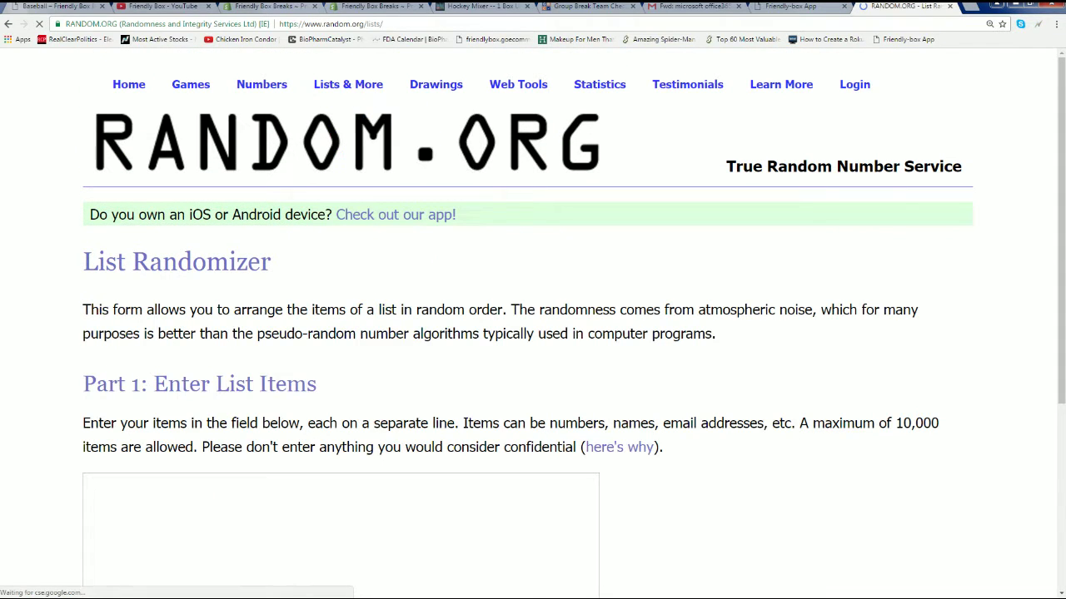
Copy the complete checklist in Notepad, from Adam Jones through "Ralph Brance/ Bobby Thomson dual signed", and return to the browser
key("alt+Tab")
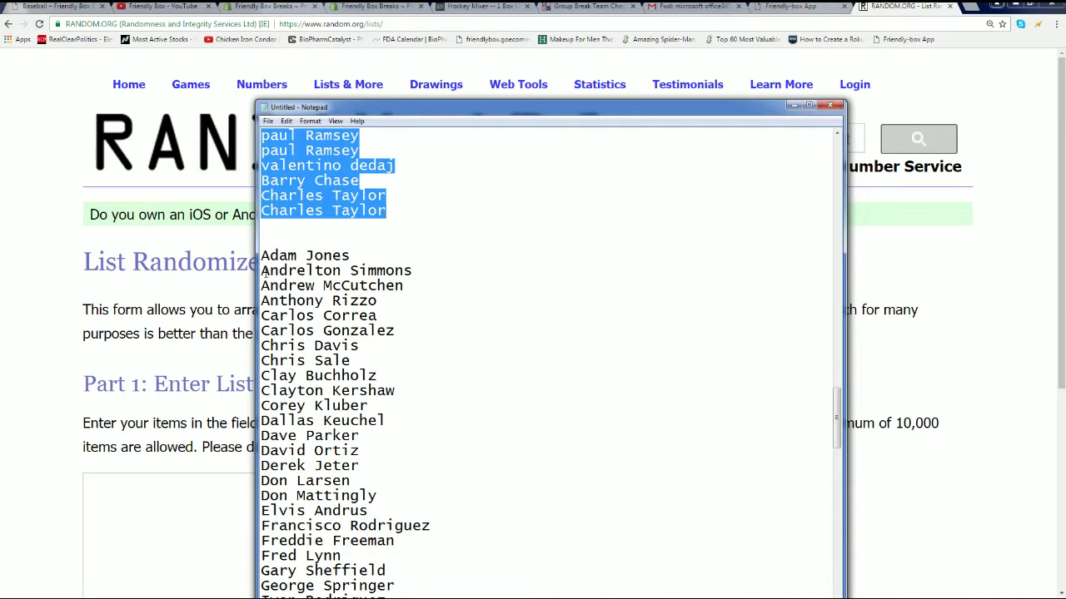
left_click_drag(262, 256, 449, 596)
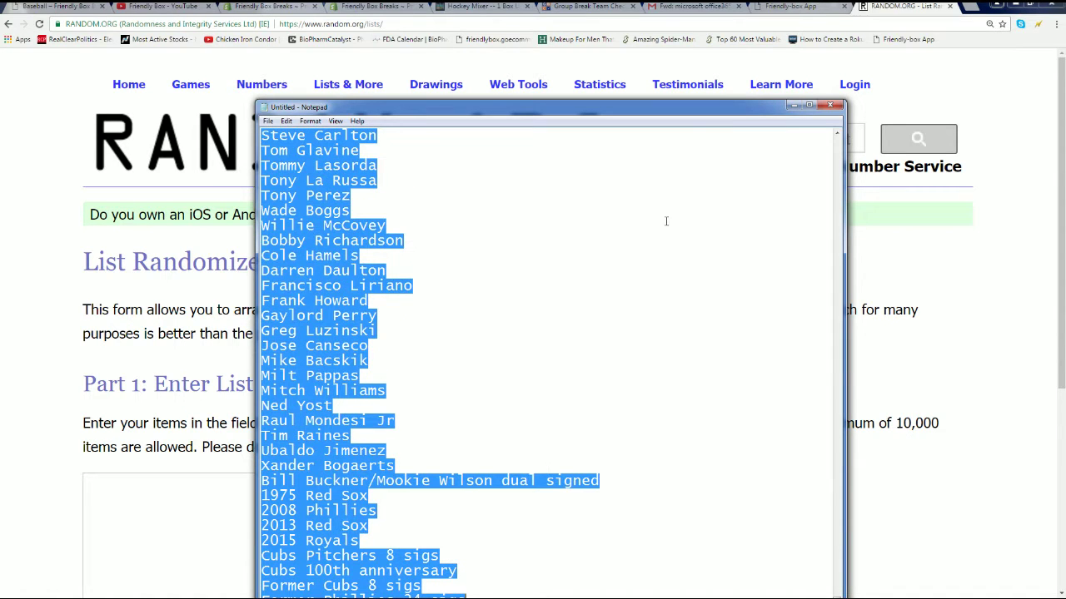
left_click(809, 105)
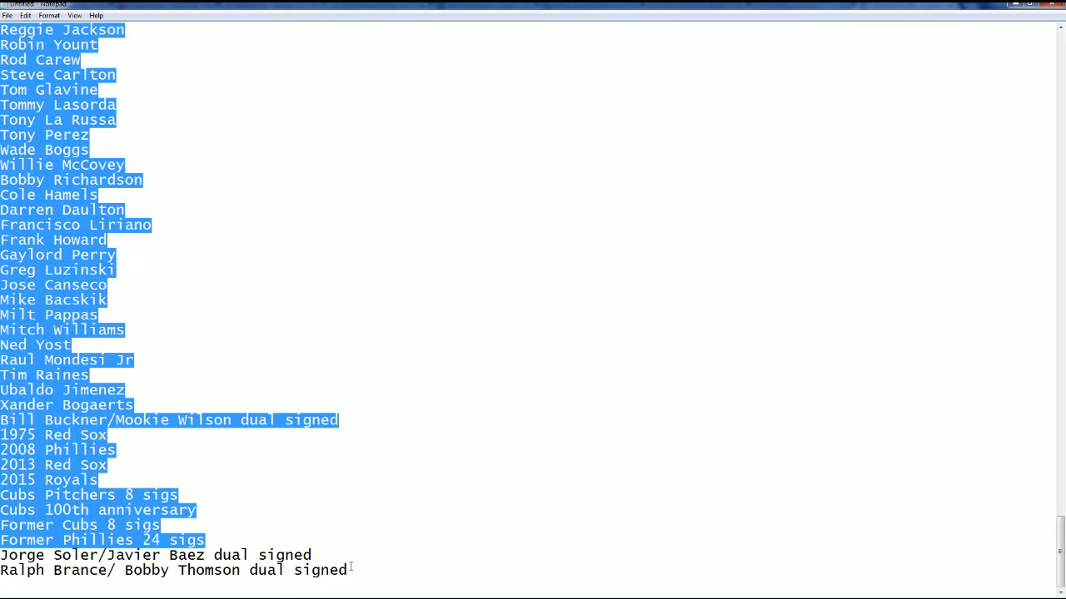
left_click_drag(351, 569, 9, 344)
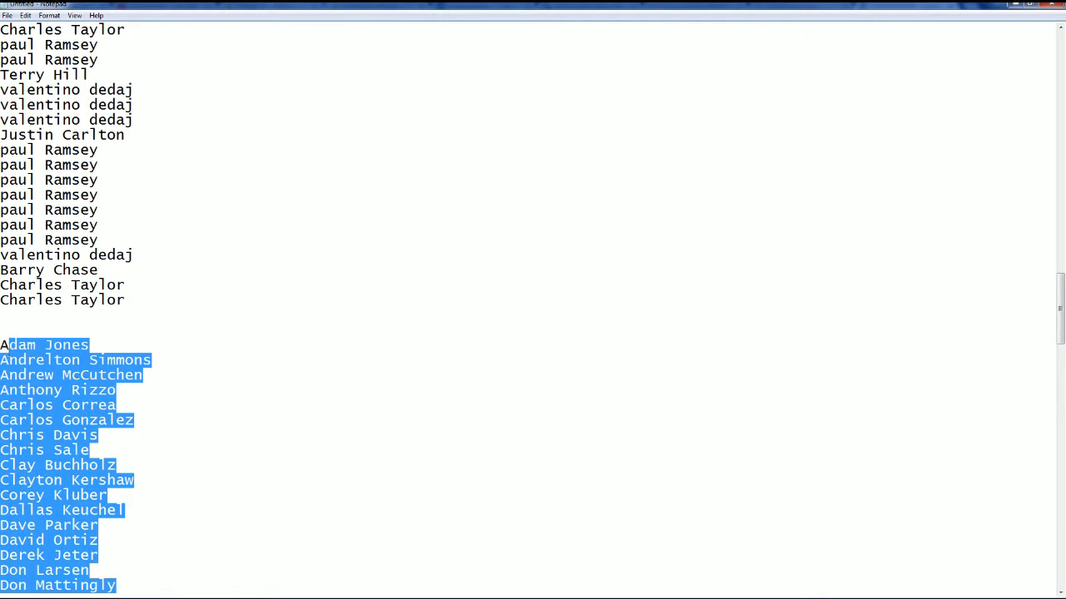
right_click(30, 359)
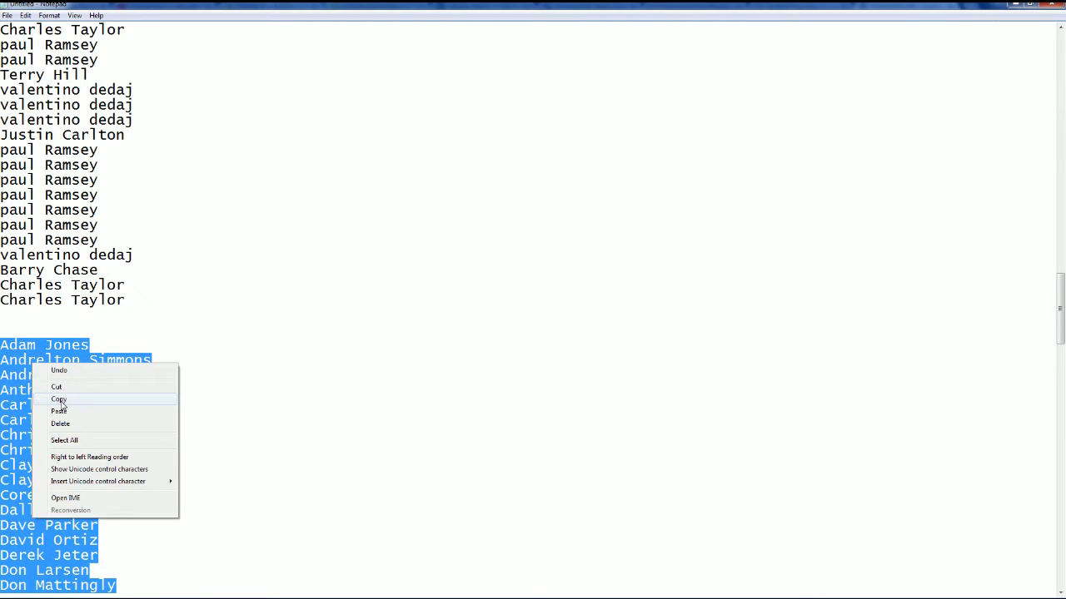
left_click(67, 401)
left_click(1015, 5)
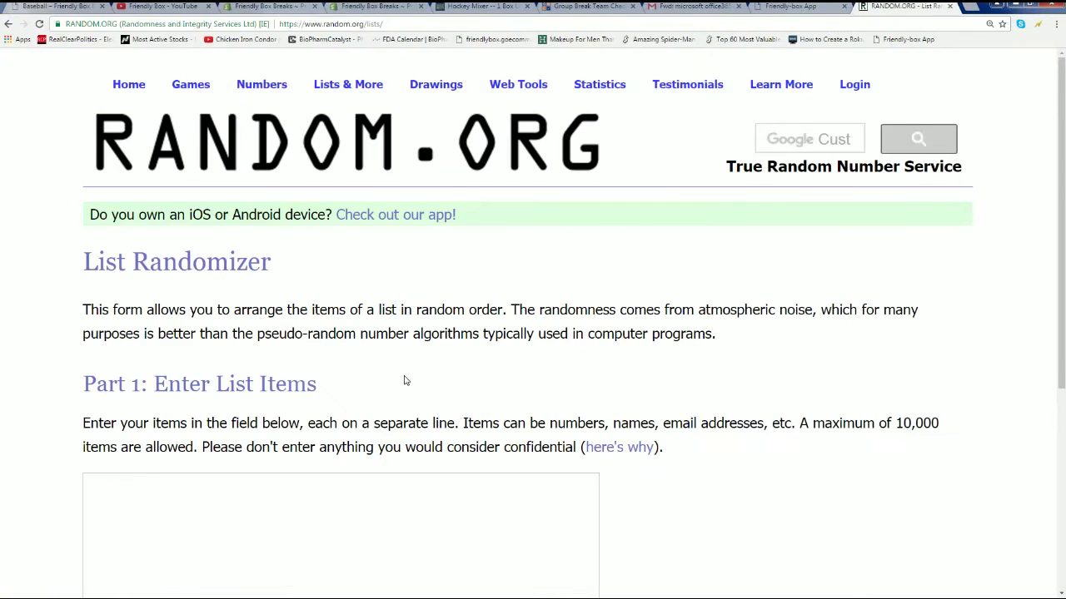
Paste the copied checklist players into the List Randomizer's empty items field
left_click(125, 495)
right_click(125, 494)
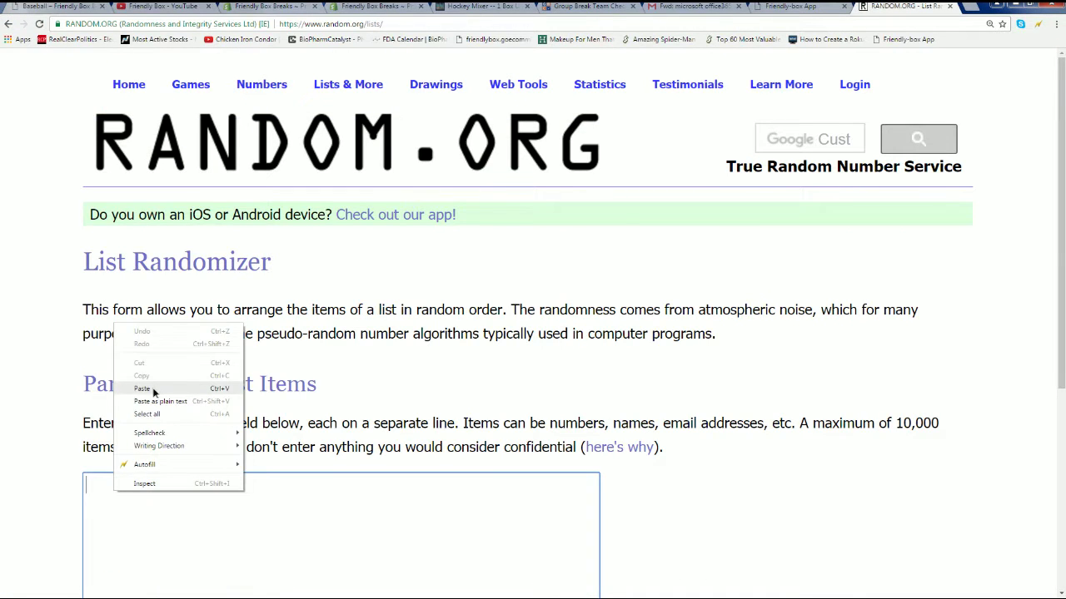
left_click(162, 389)
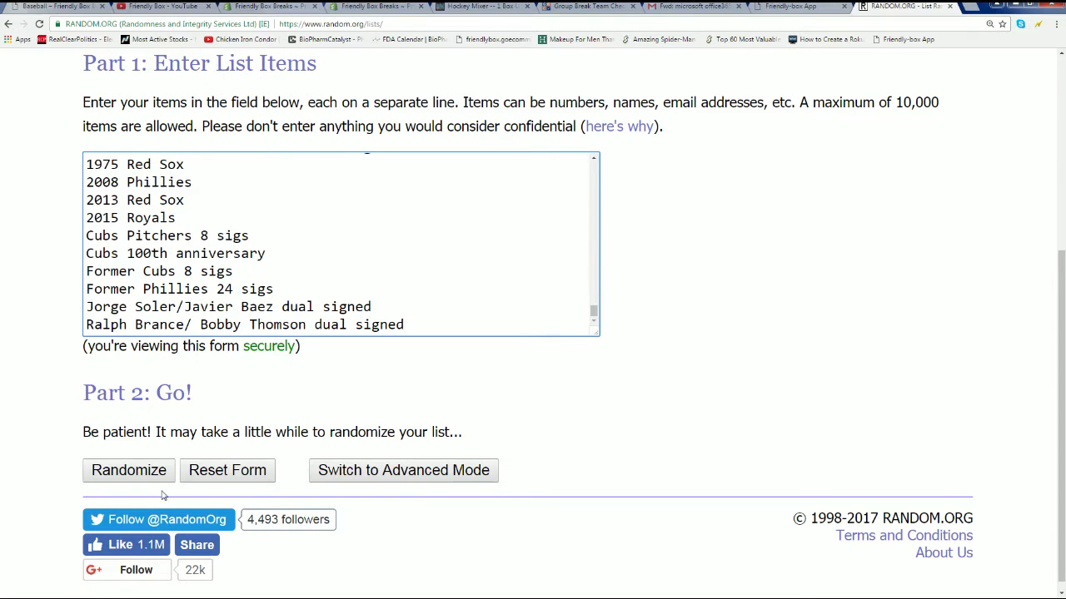
Randomize the checklist player list seven times in total, going through to the end of the results after each run
left_click(141, 472)
scroll(211, 375, "down", 13)
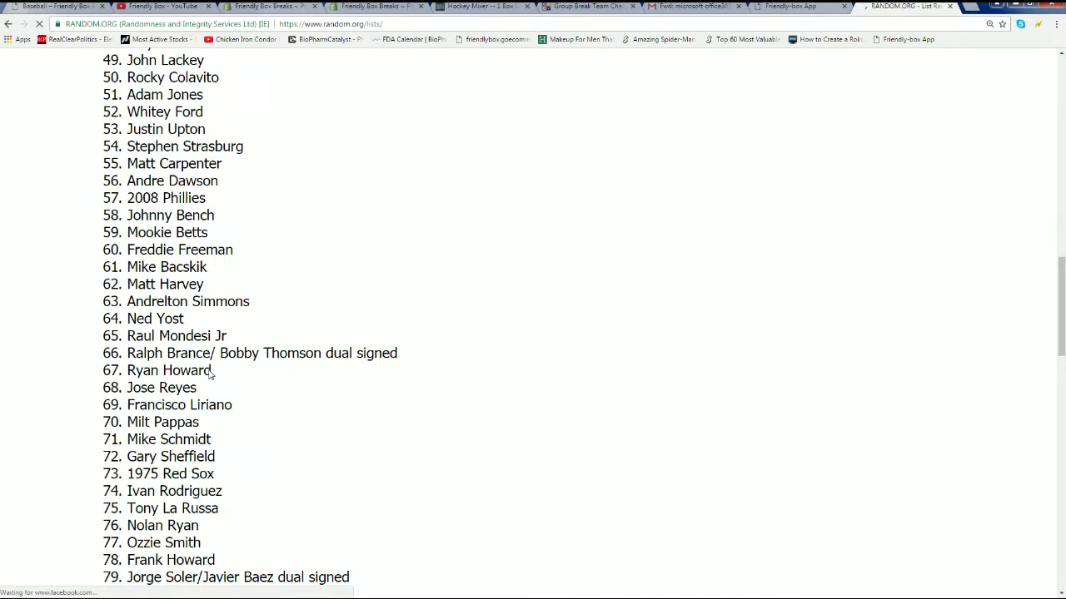
scroll(211, 375, "down", 14)
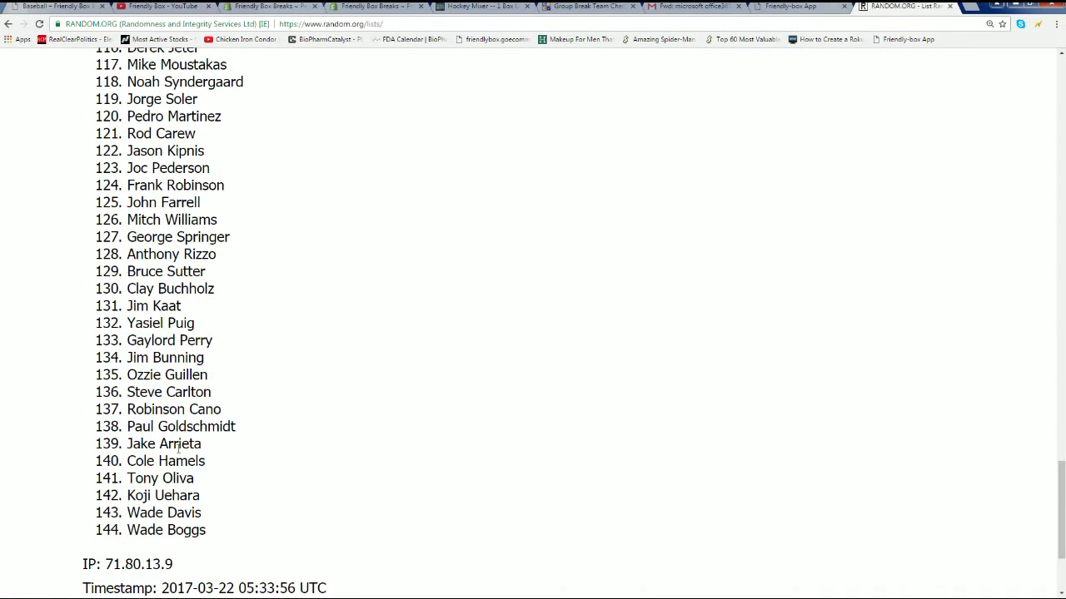
scroll(175, 467, "down", 3)
left_click(114, 463)
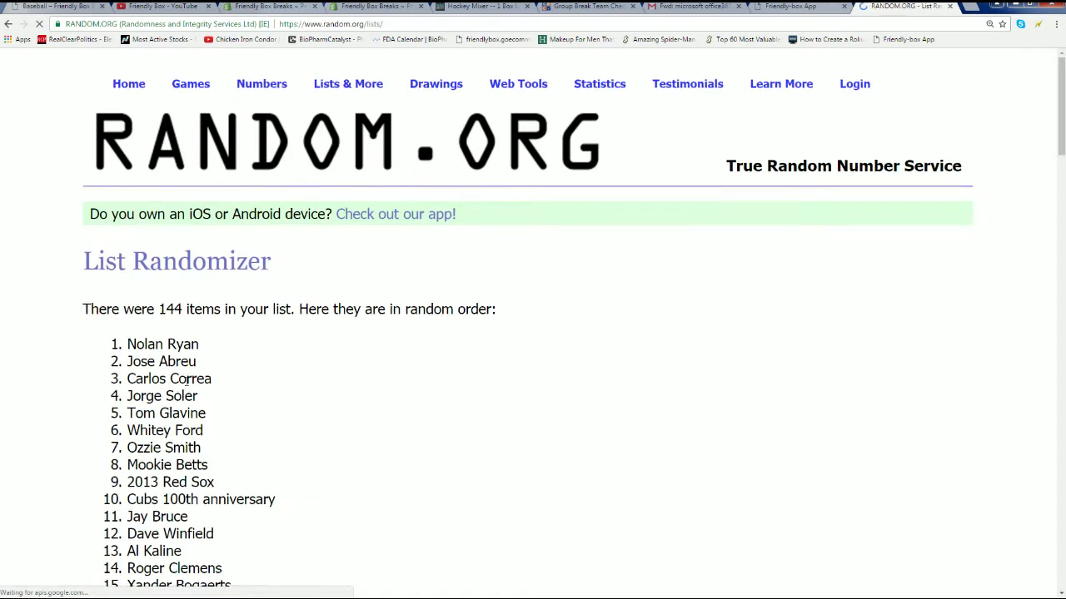
scroll(188, 380, "down", 20)
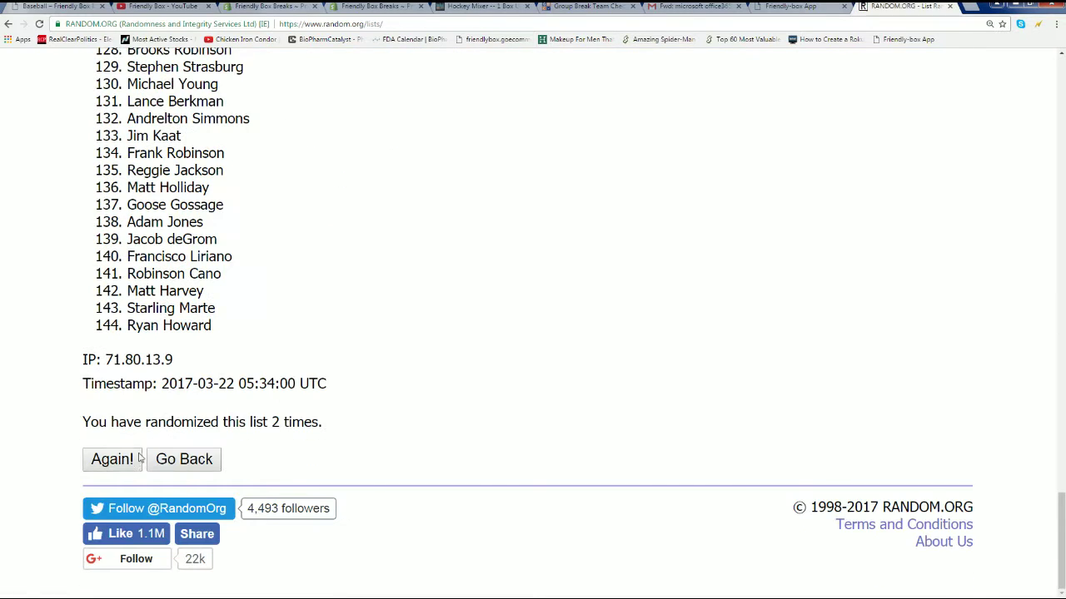
left_click(127, 464)
scroll(196, 399, "down", 20)
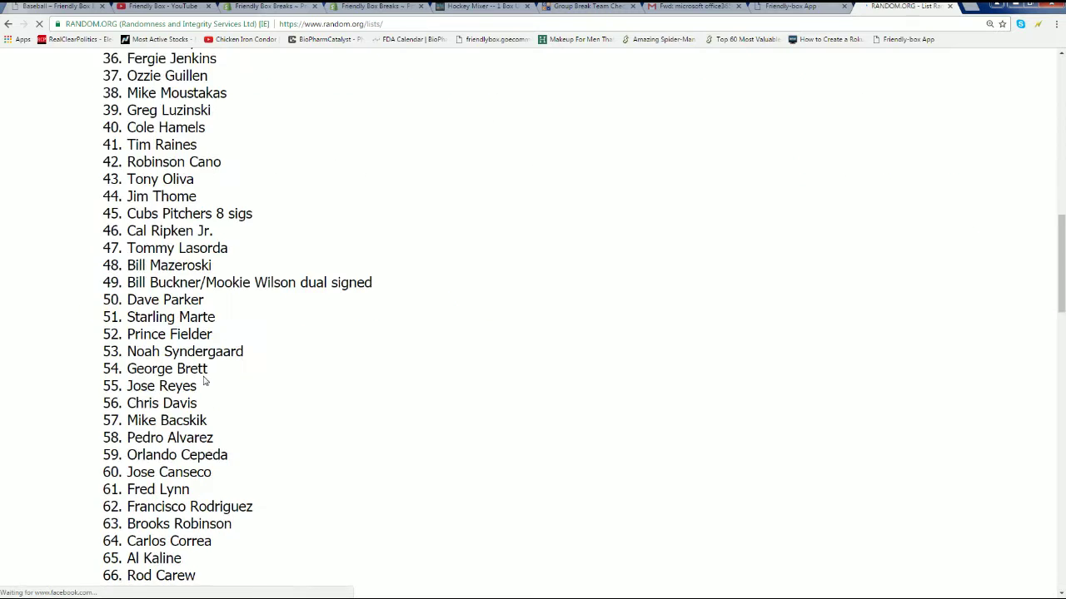
scroll(191, 408, "down", 10)
left_click(114, 465)
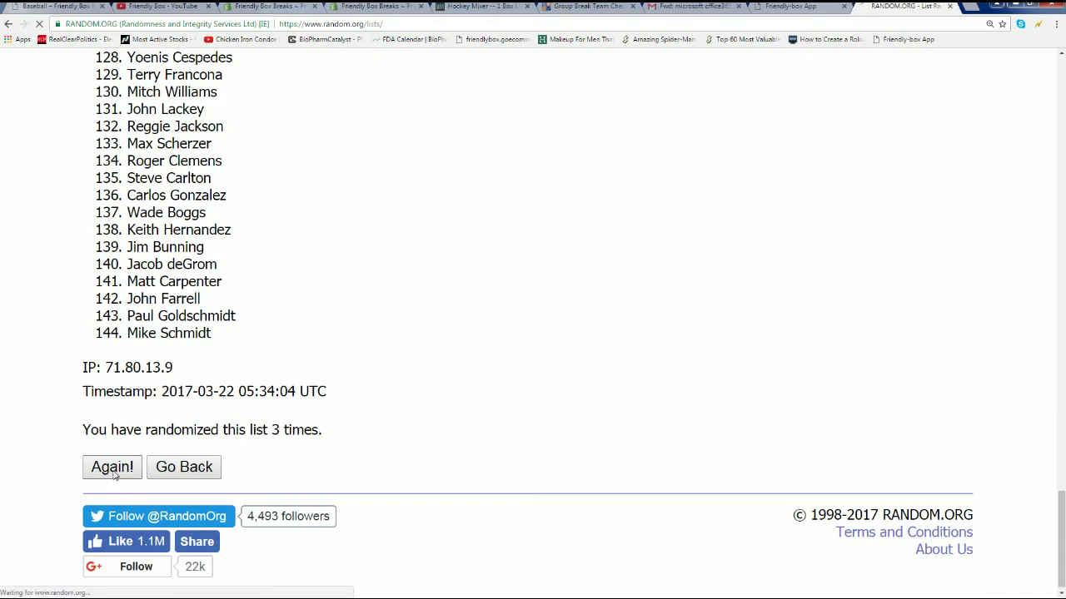
scroll(252, 413, "down", 20)
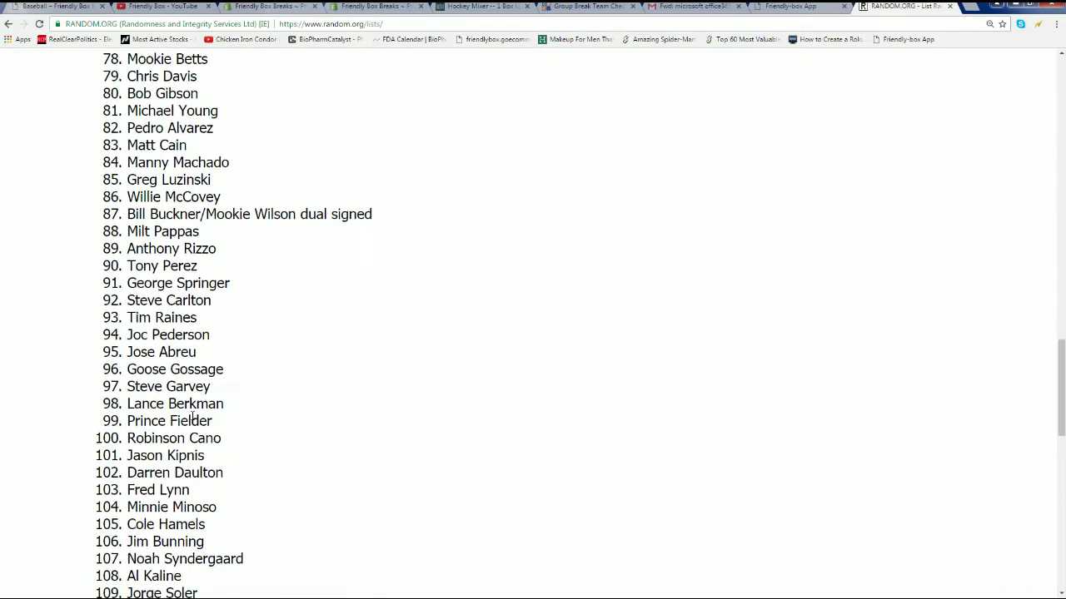
scroll(189, 416, "down", 6)
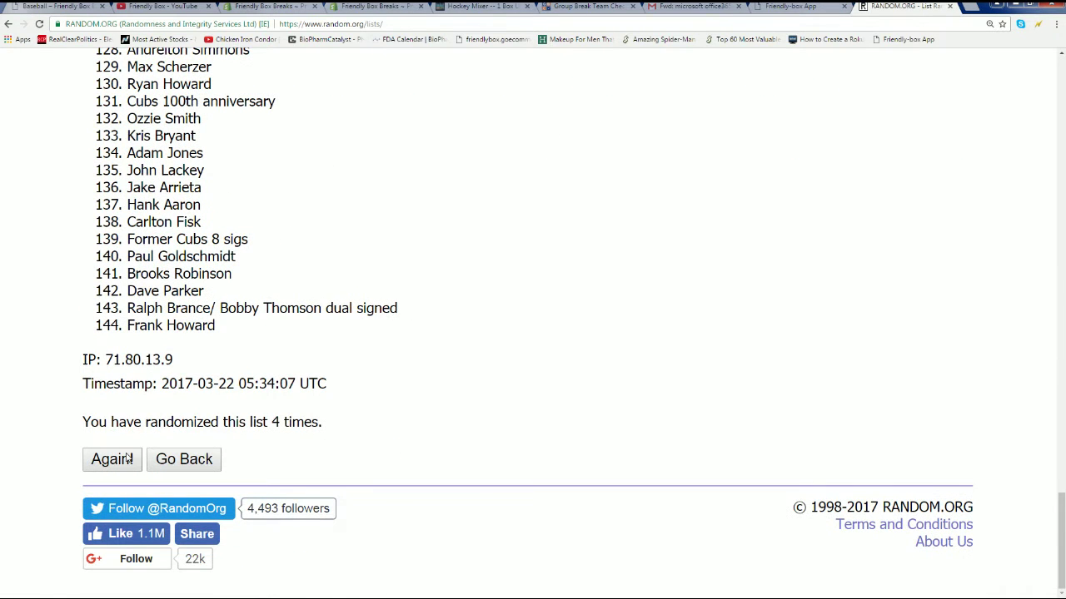
scroll(202, 402, "down", 13)
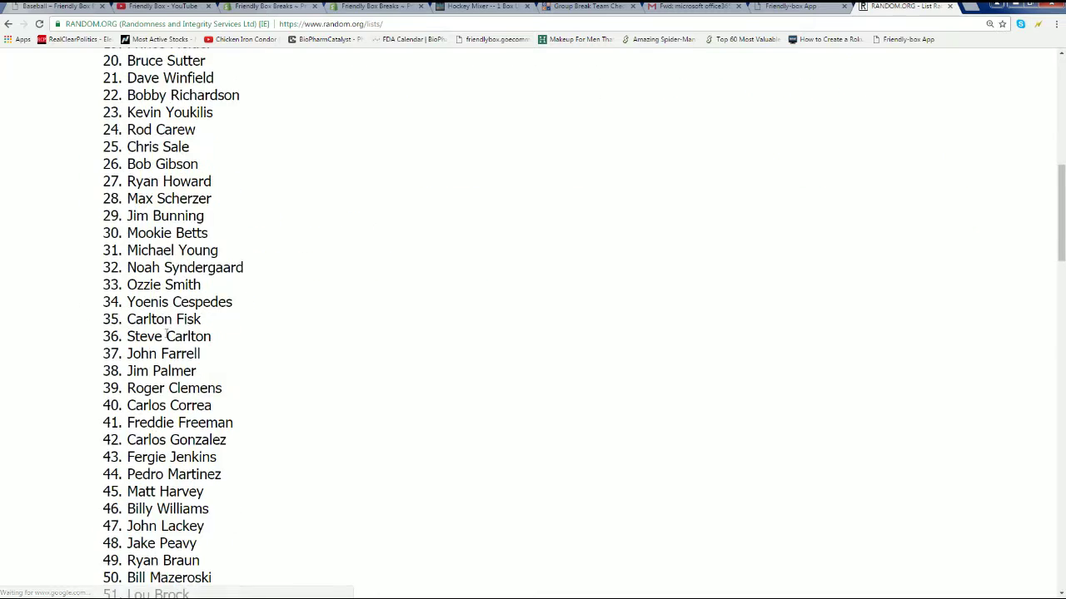
scroll(202, 401, "down", 12)
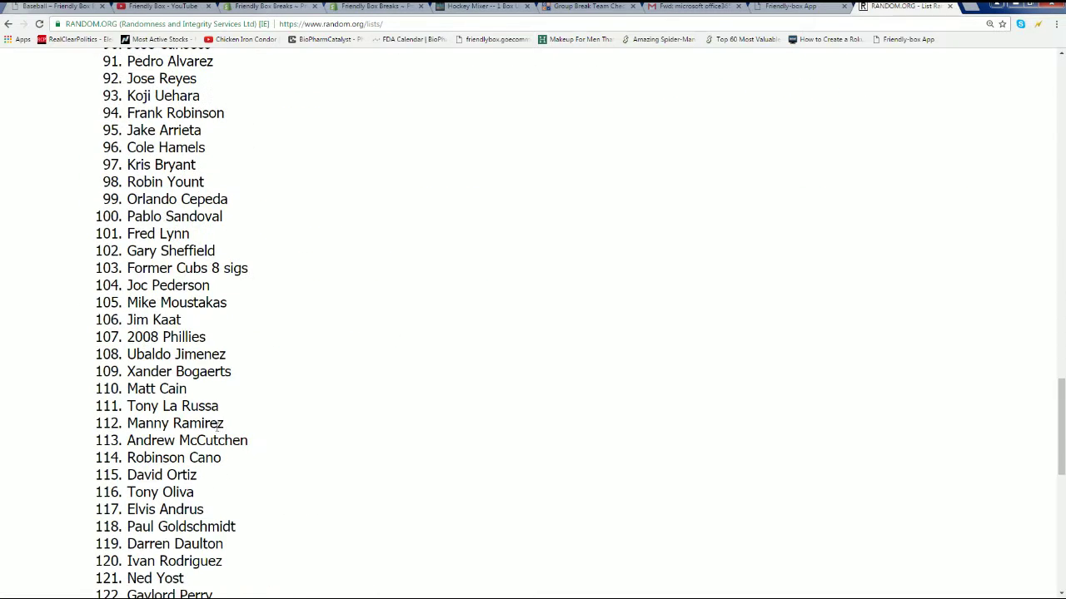
scroll(244, 405, "down", 4)
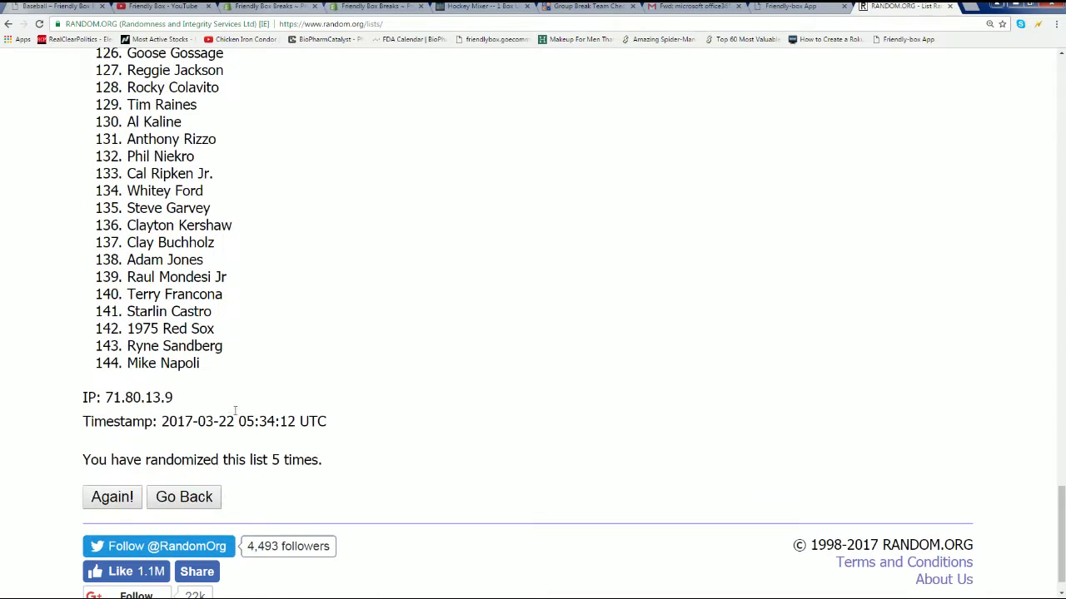
left_click(112, 497)
scroll(228, 374, "down", 13)
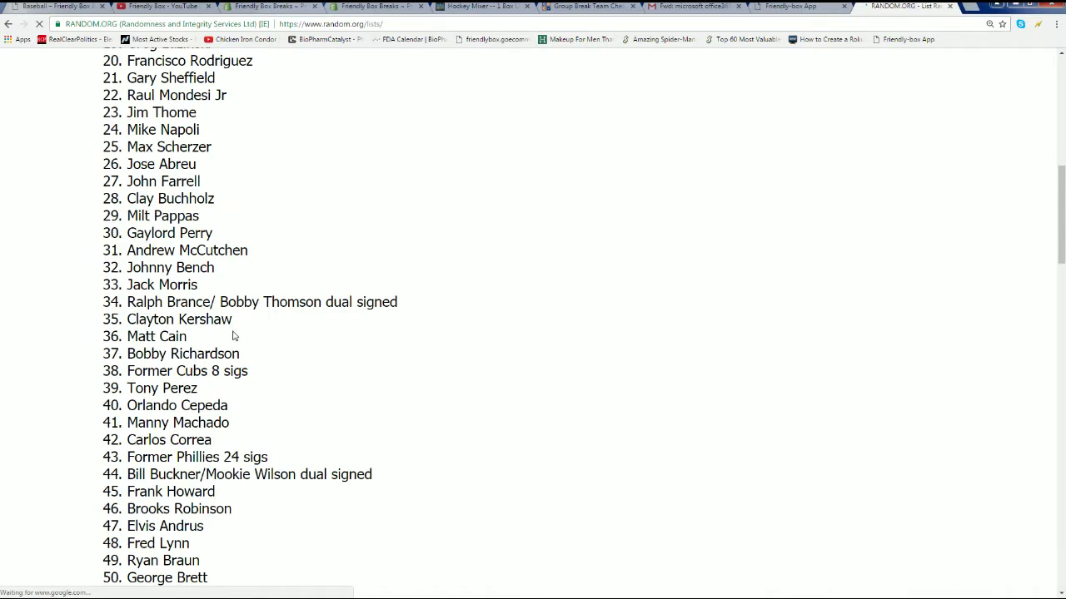
scroll(233, 345, "down", 11)
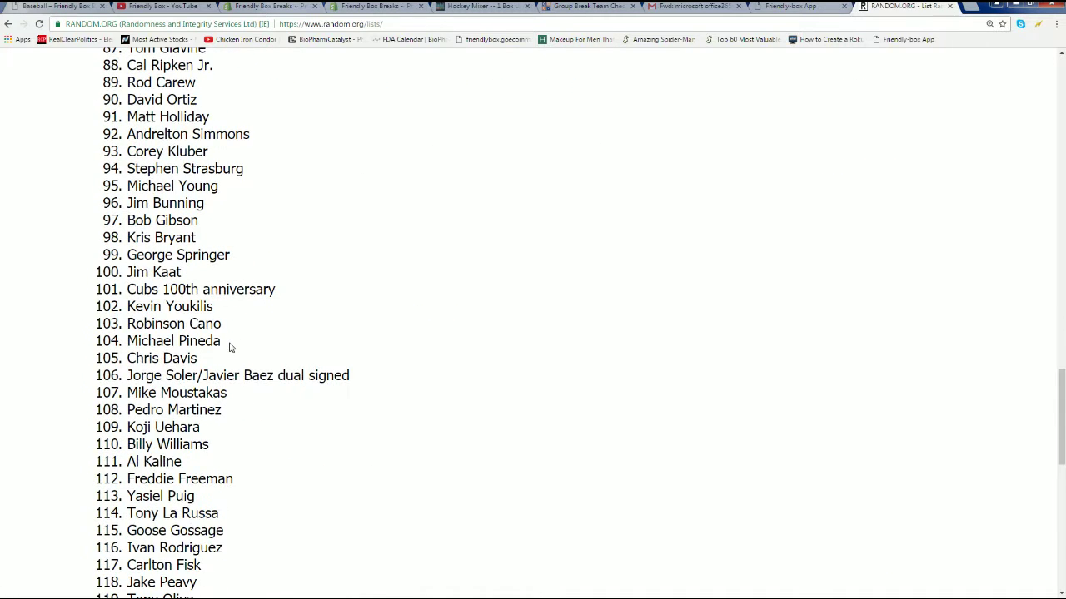
scroll(231, 348, "down", 4)
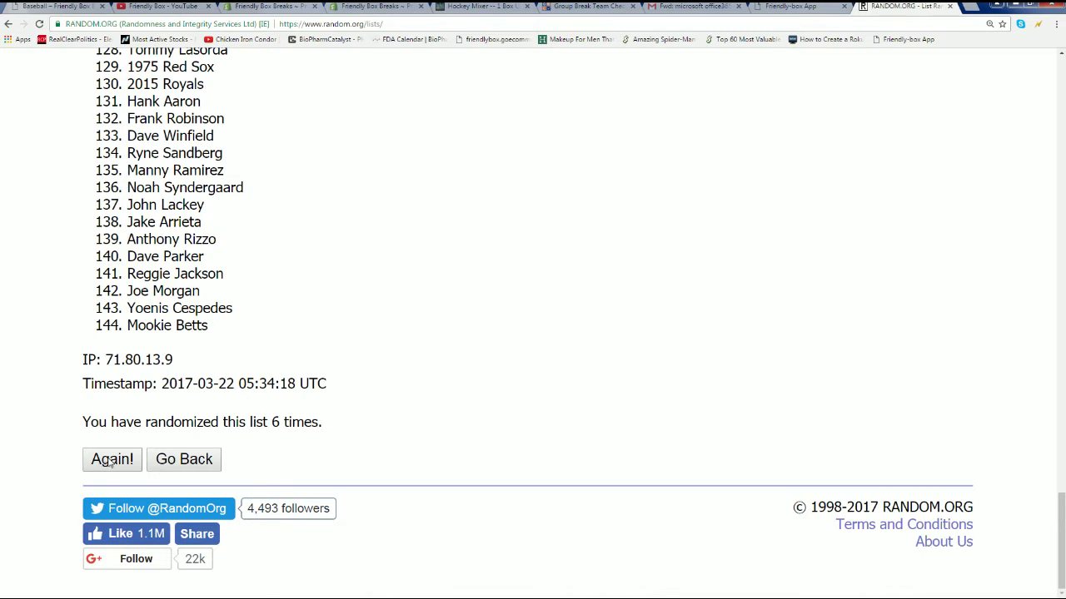
left_click(112, 463)
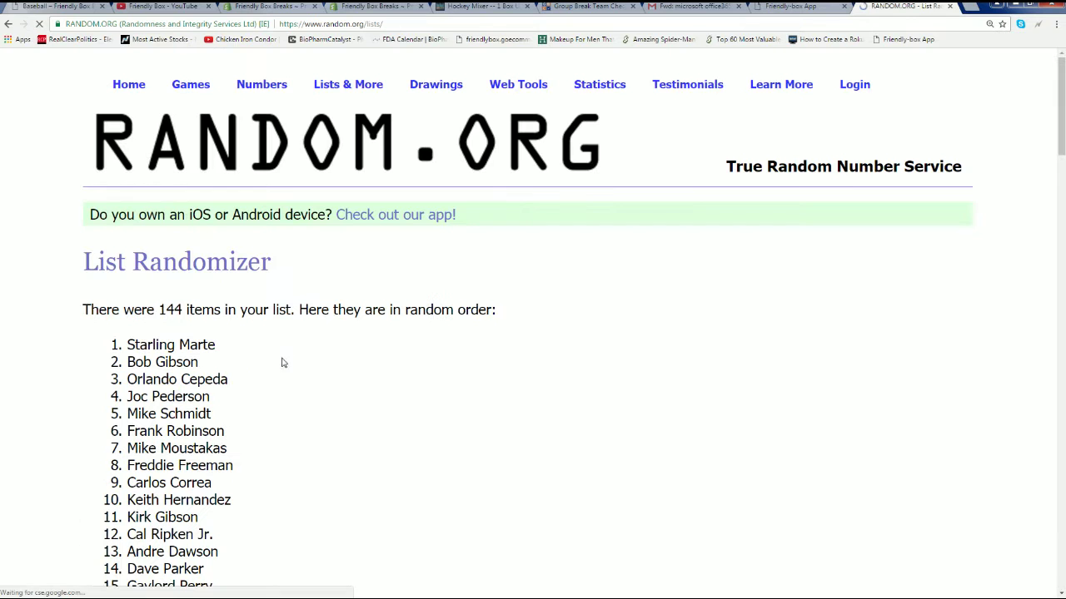
Select the complete randomized player list from item 1 through item 144 and copy it
left_click_drag(127, 345, 271, 481)
scroll(244, 418, "down", 5)
scroll(169, 242, "up", 3)
scroll(248, 349, "down", 3)
scroll(289, 524, "down", 1)
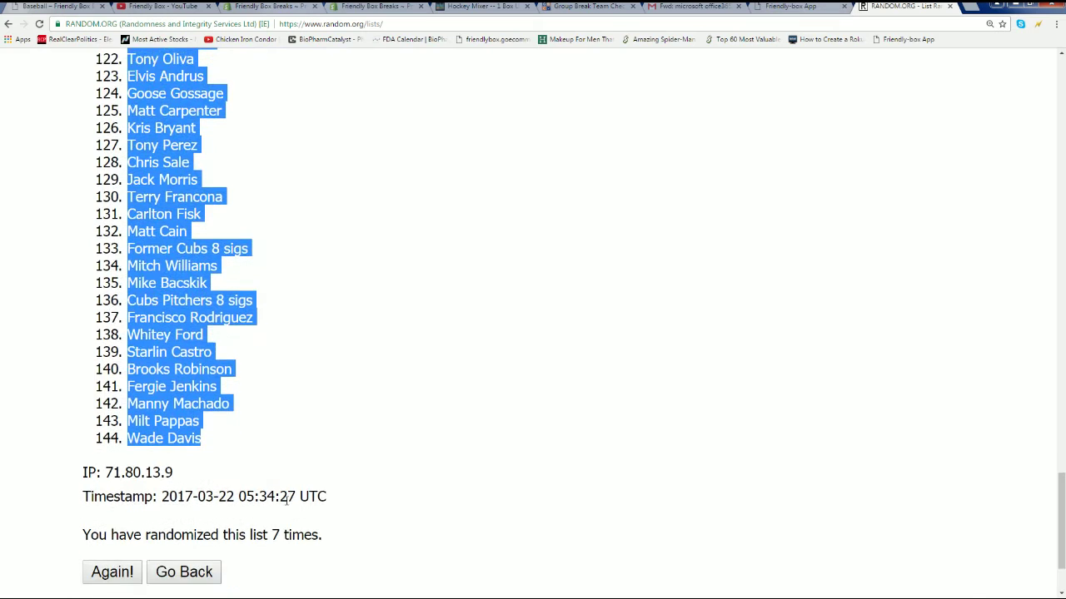
scroll(287, 476, "up", 15)
scroll(286, 465, "up", 8)
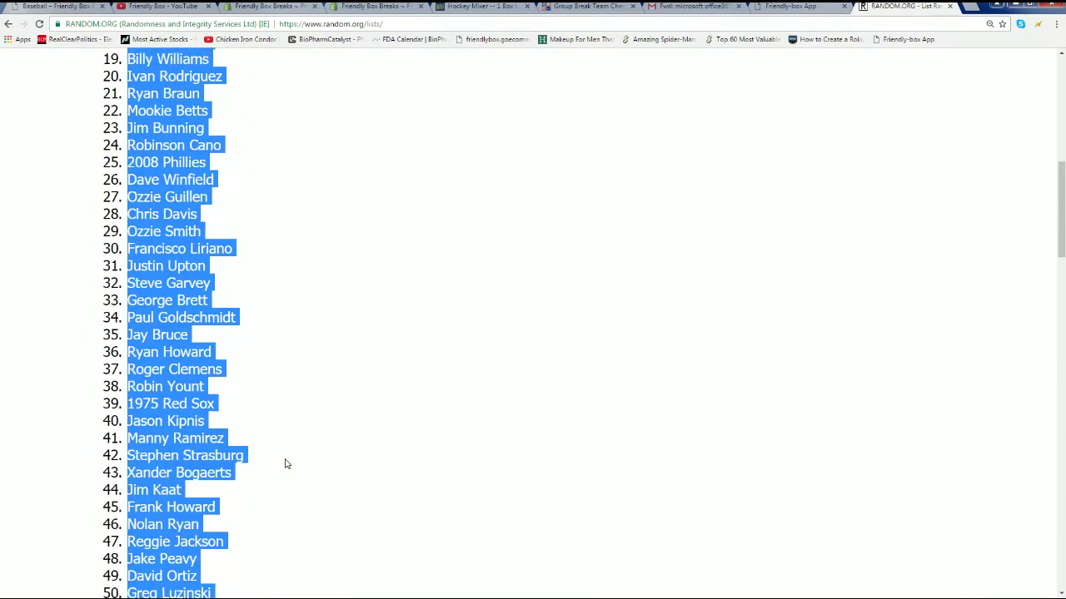
right_click(154, 221)
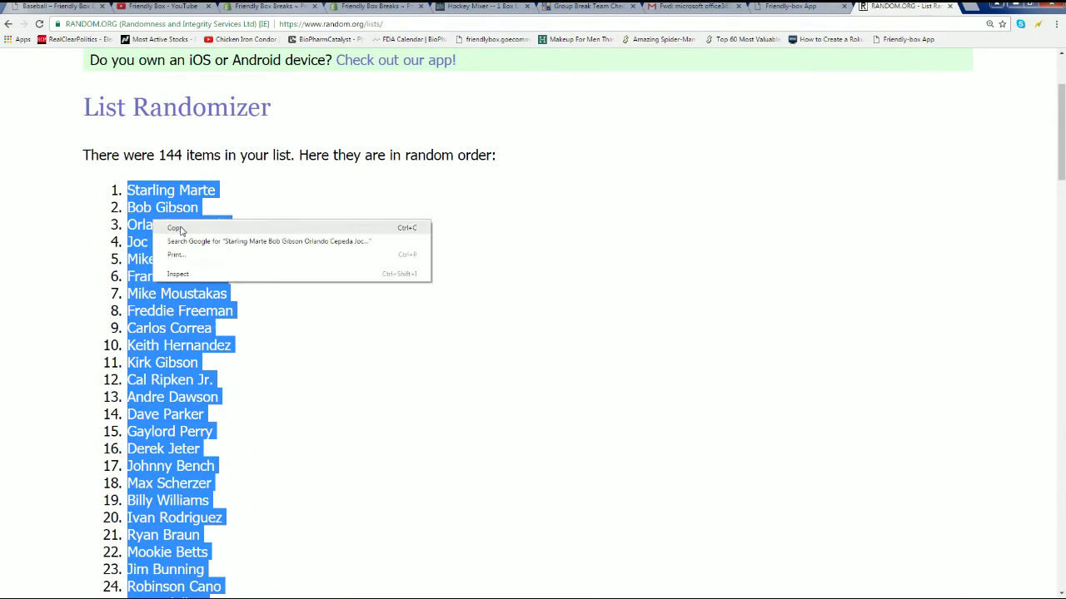
left_click(191, 226)
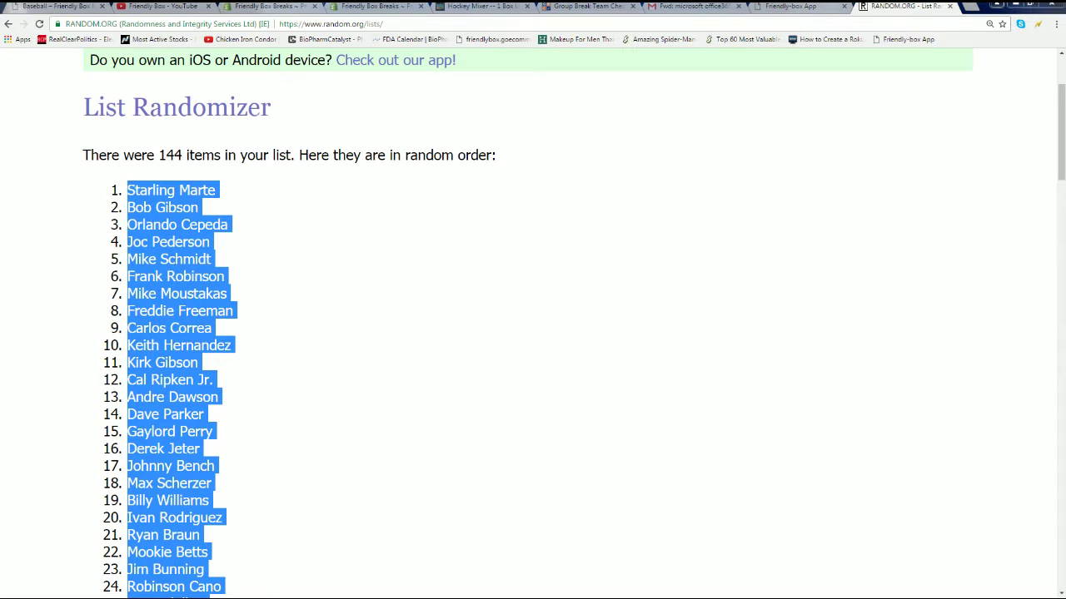
Switch to the 2016_Fanatics_UnderWraps workbook in Excel and paste the randomized players from cell A2 down, keeping the source formatting
key("alt+Tab")
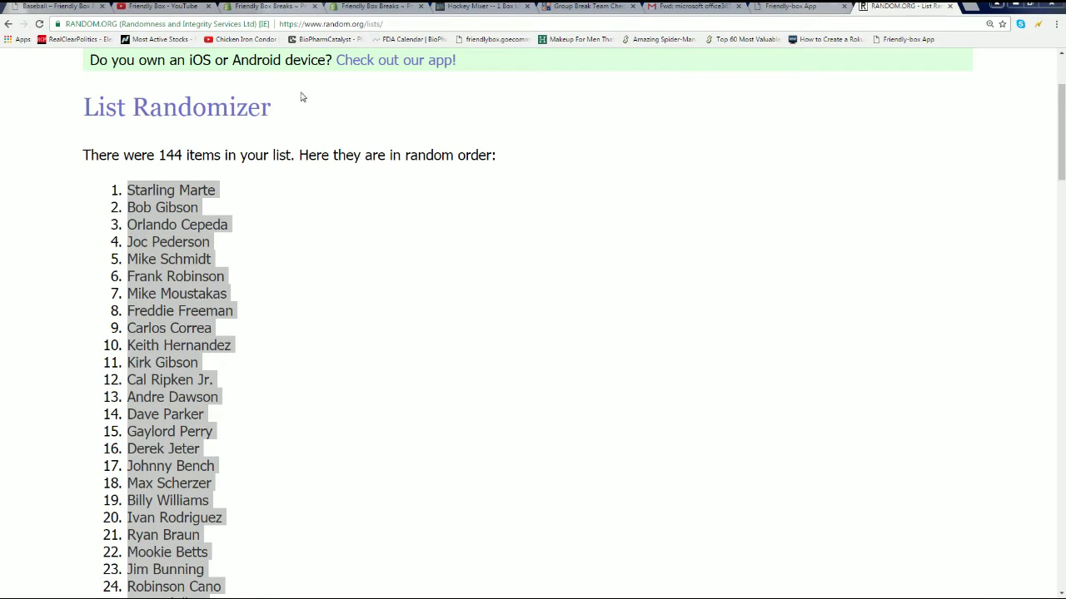
key("alt+Tab")
right_click(100, 174)
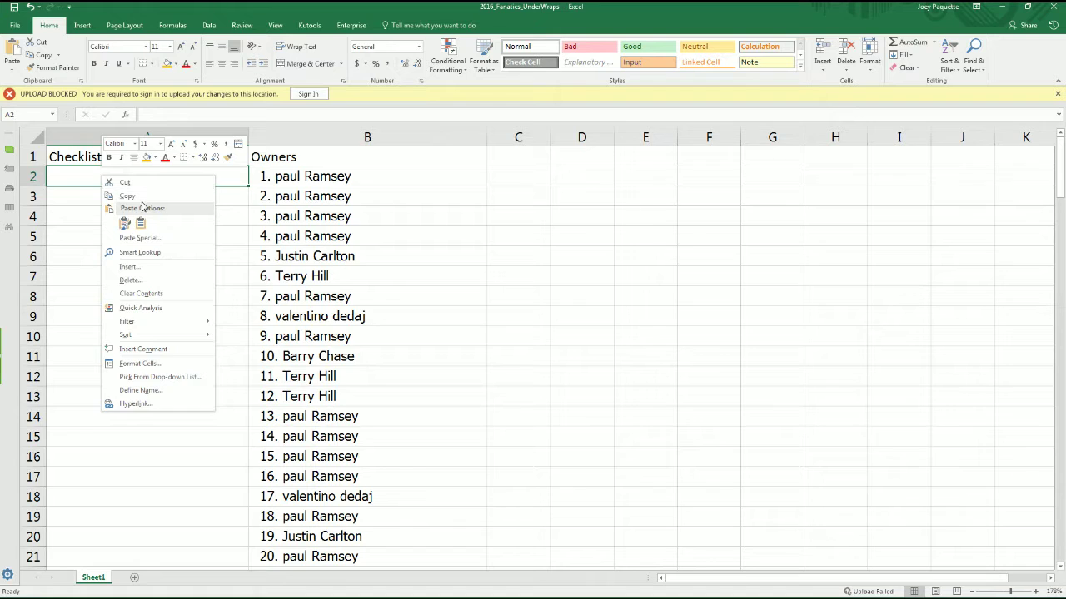
left_click(125, 218)
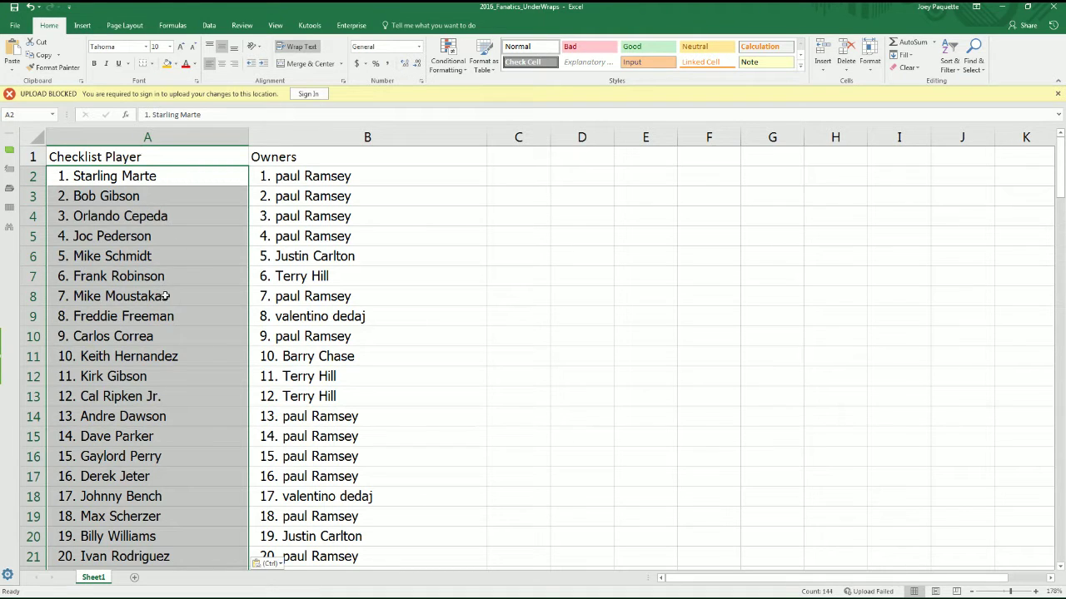
Narrow the Checklist Player column so it fits closer around the pasted player names
left_click(228, 140)
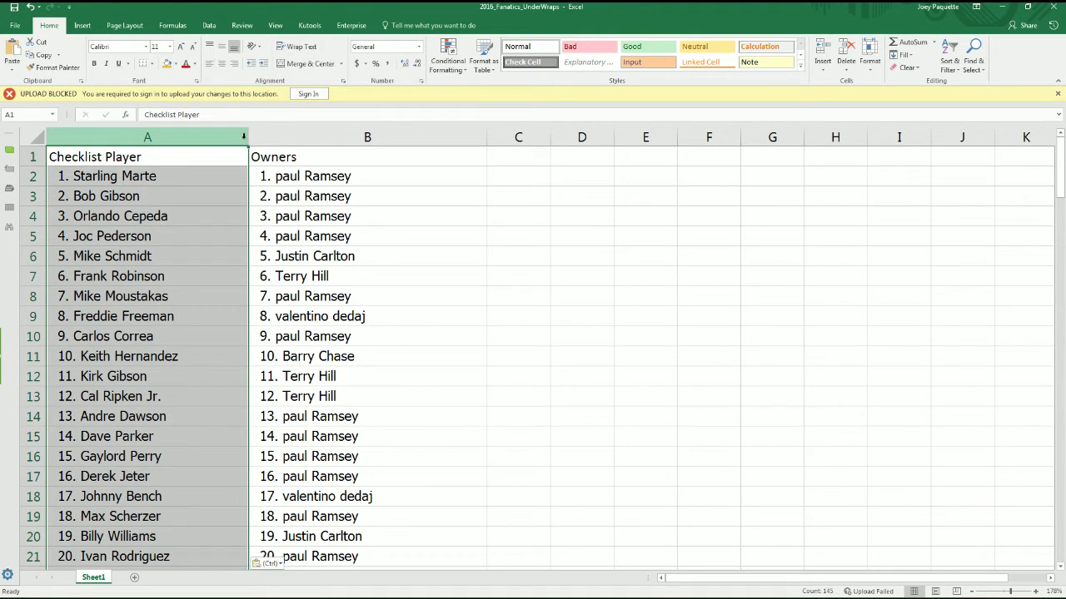
left_click_drag(232, 144, 210, 143)
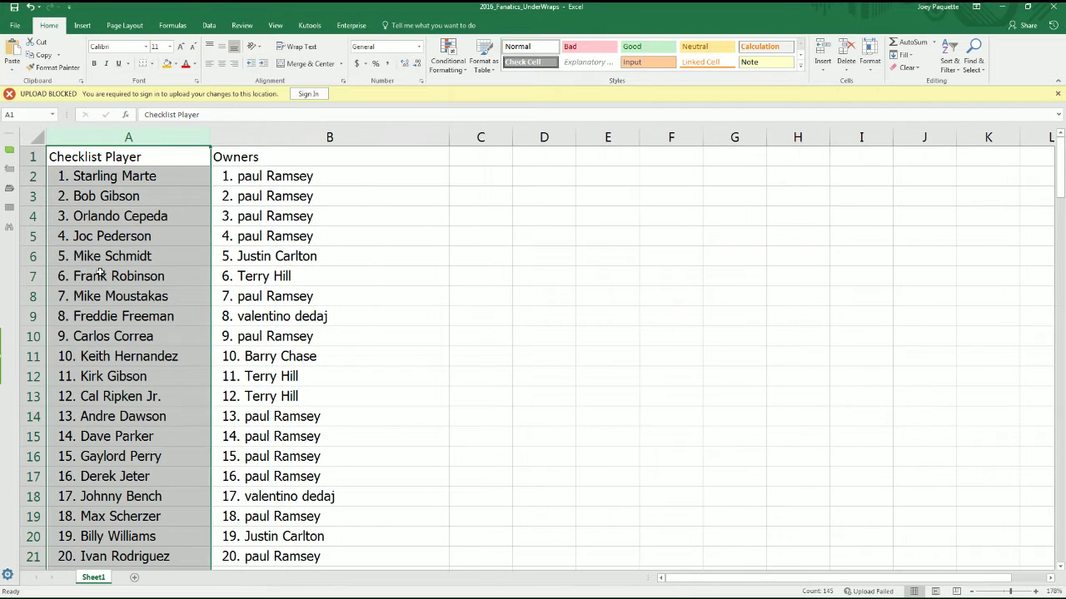
left_click(95, 341)
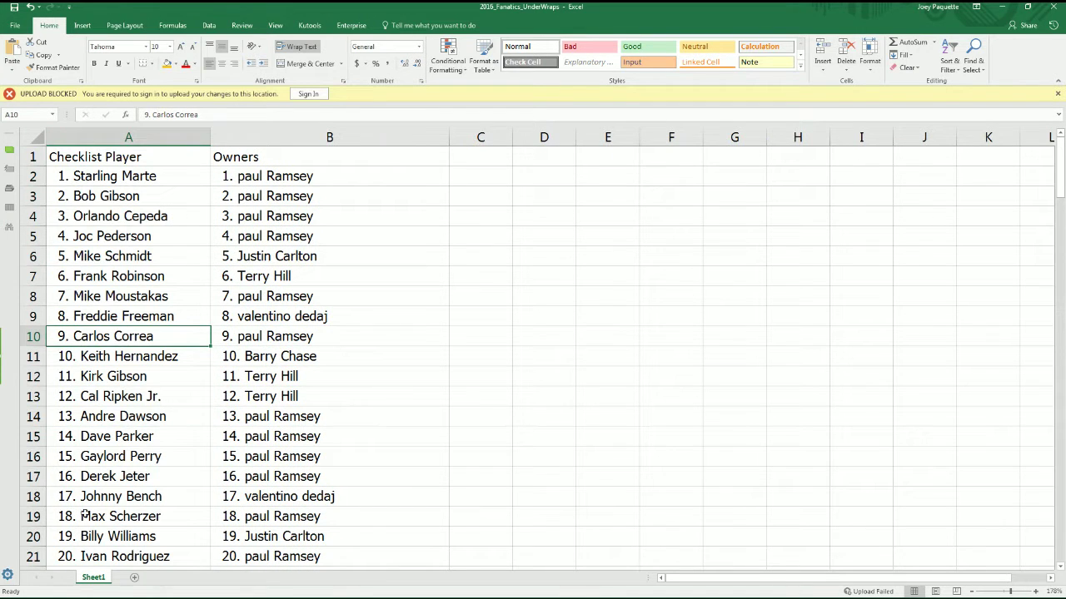
Read through the checklist player and owner pairings from row 2 to row 78, selecting entire rows as place markers
left_click(38, 532)
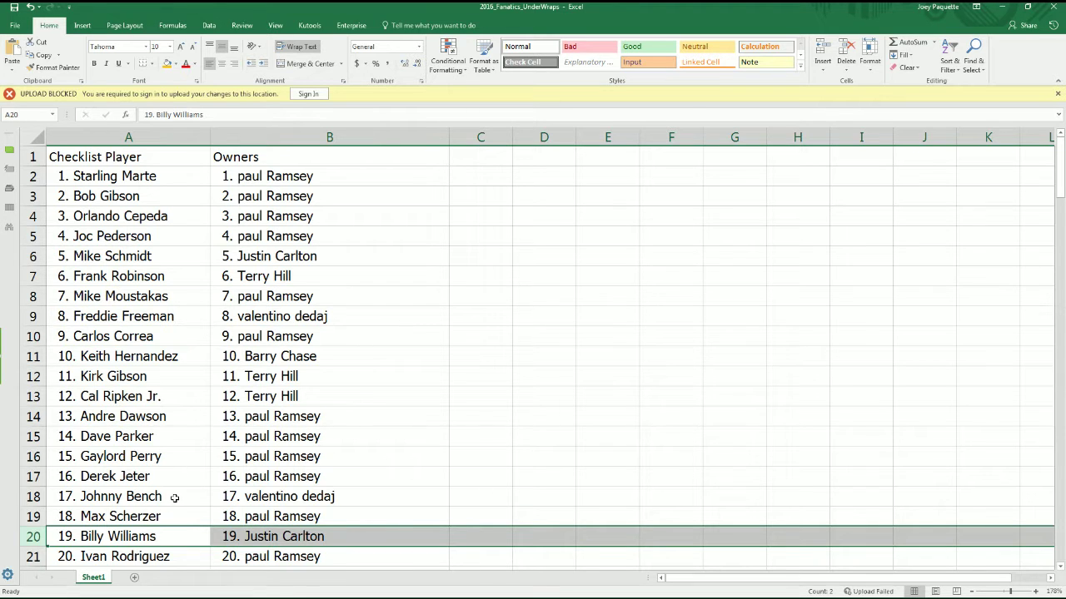
scroll(143, 437, "down", 5)
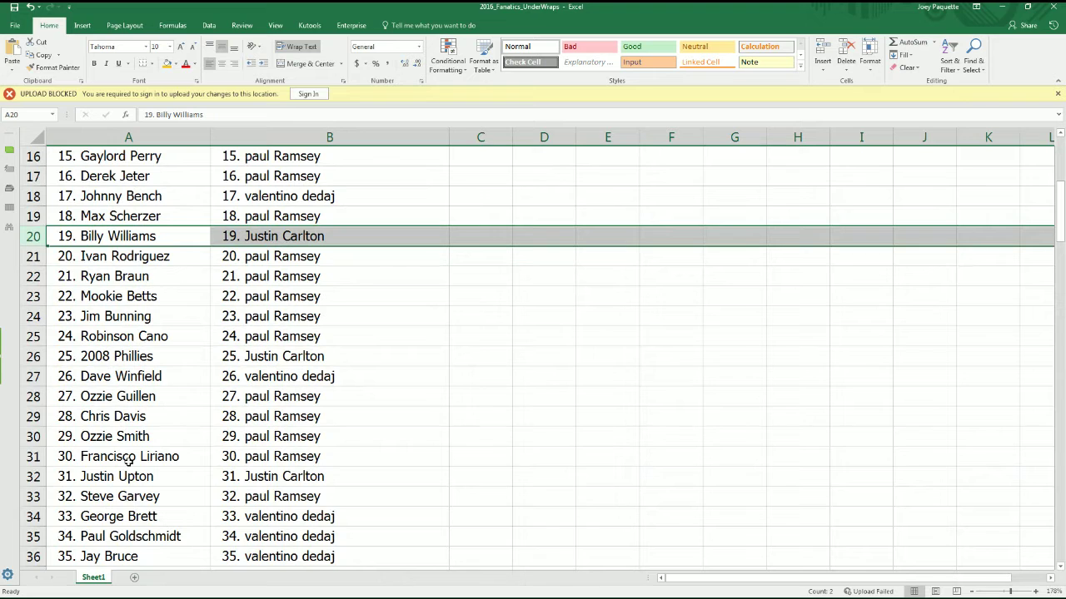
scroll(117, 530, "down", 1)
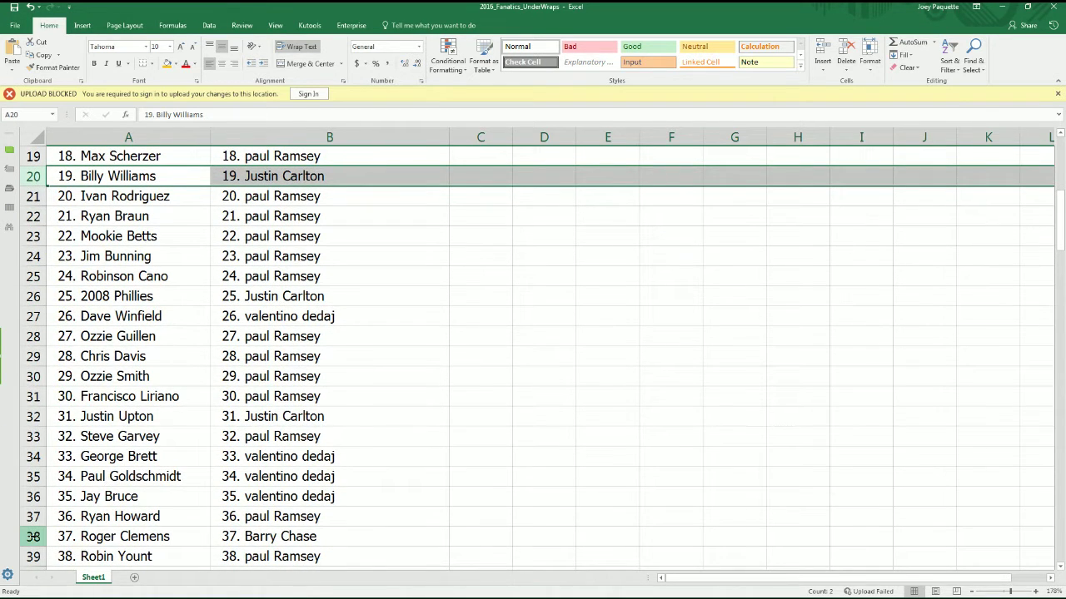
left_click(50, 536)
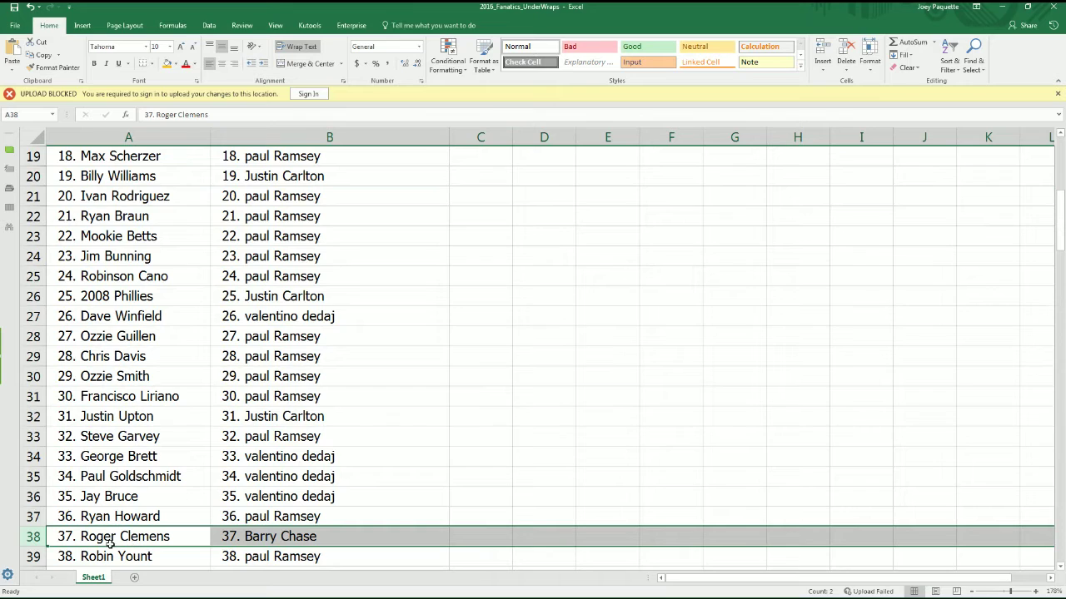
scroll(106, 540, "down", 5)
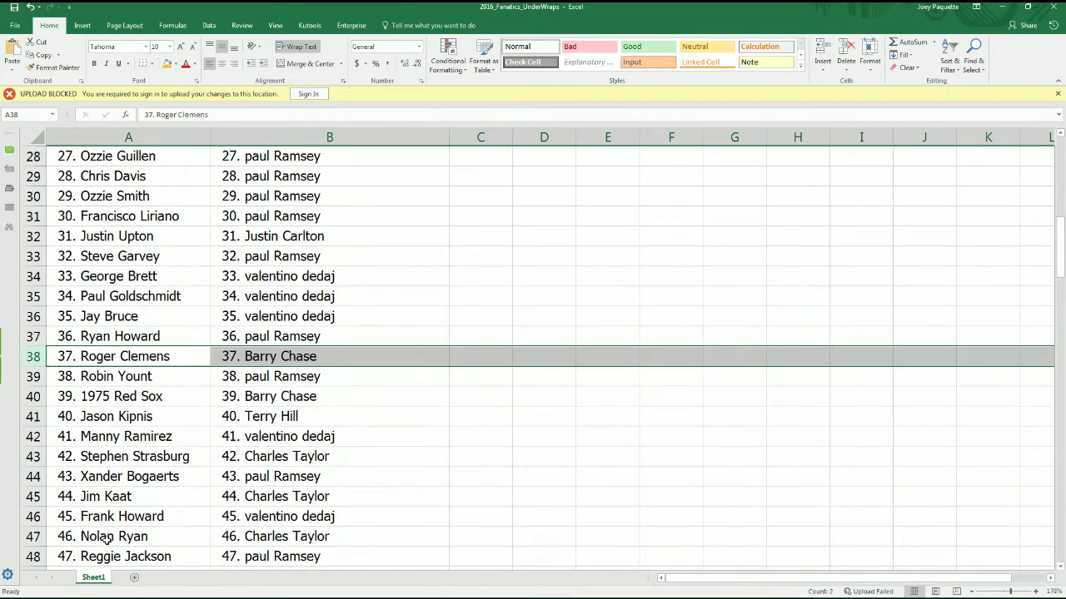
scroll(106, 542, "down", 1)
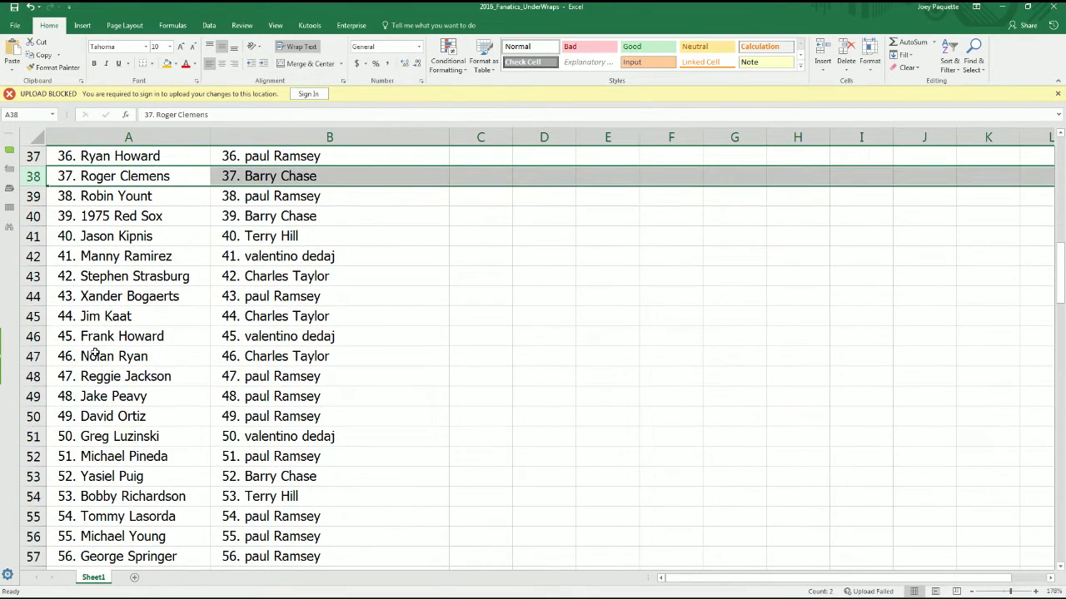
left_click(34, 556)
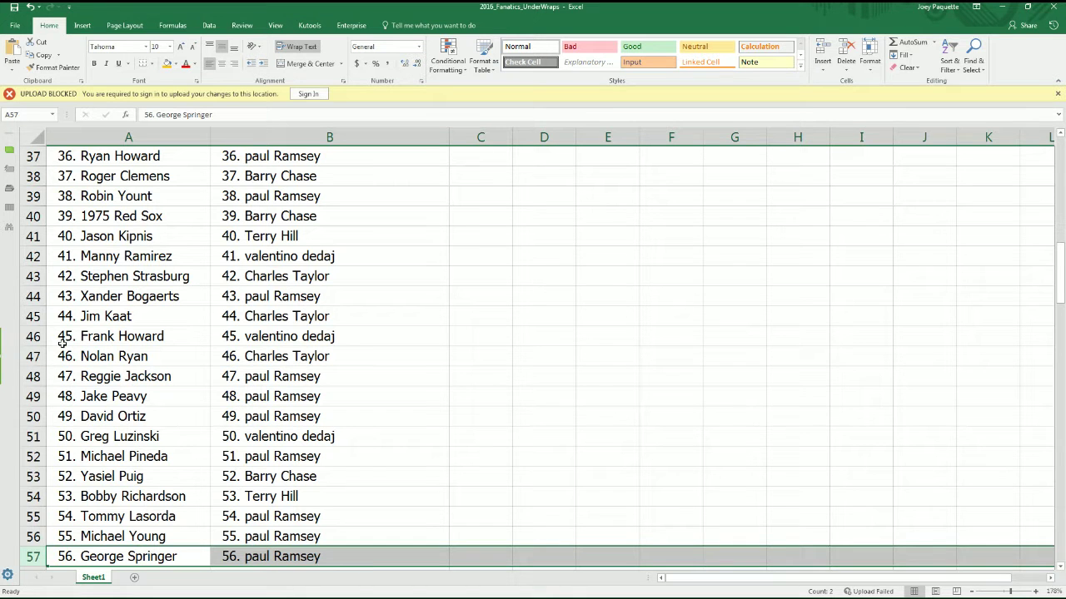
scroll(51, 376, "down", 7)
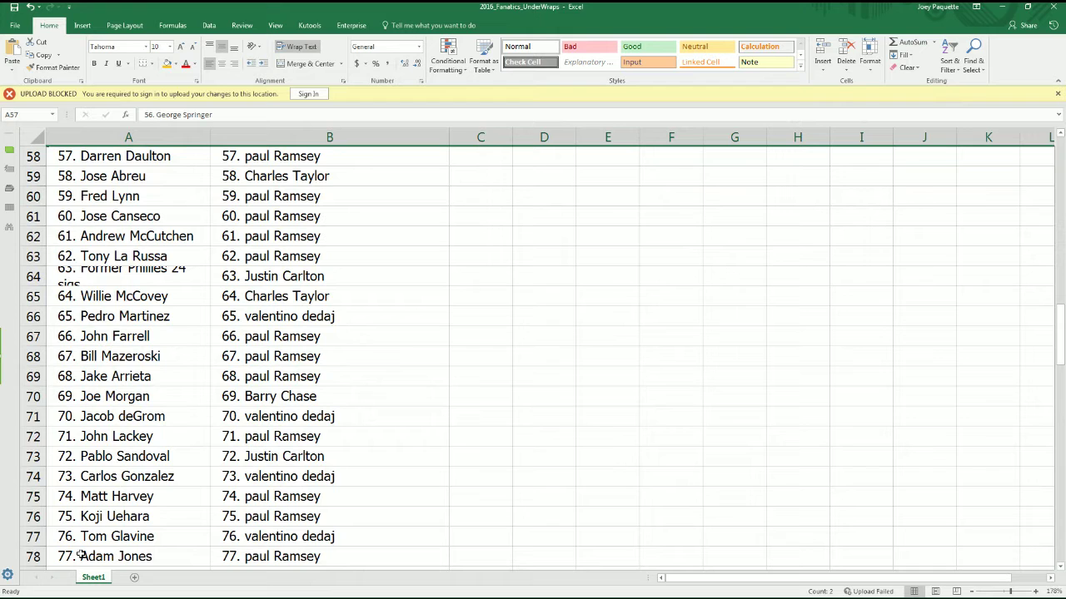
left_click(38, 418)
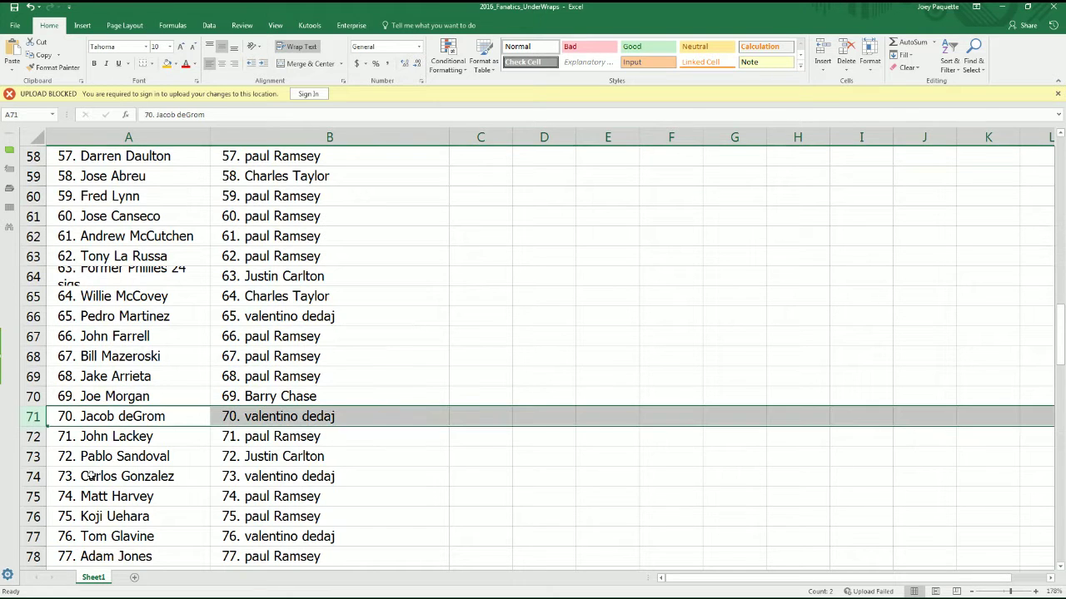
left_click(34, 557)
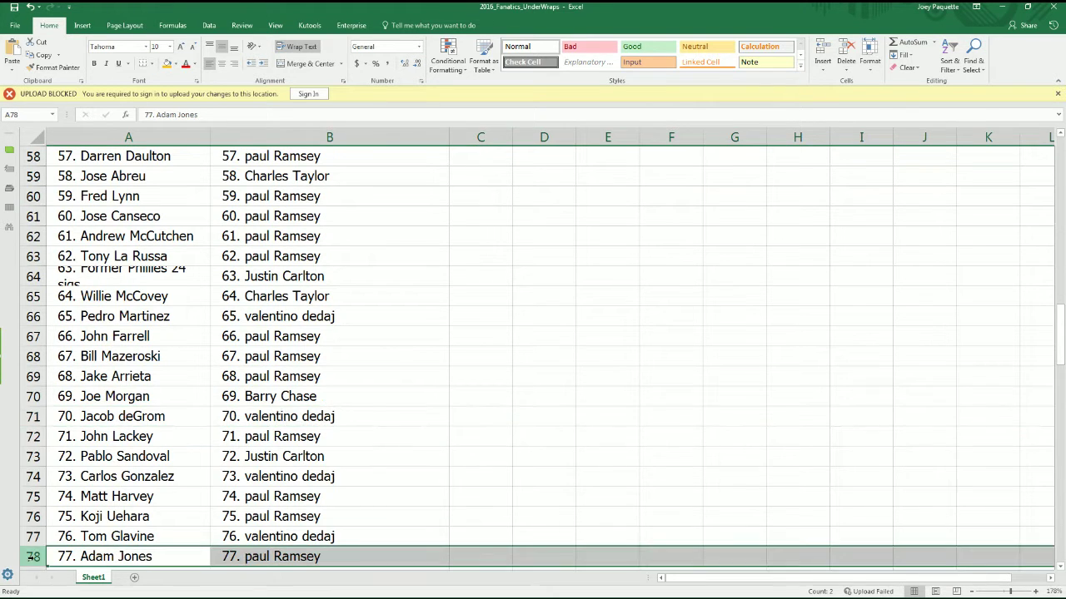
Continue reading the player and owner pairings from row 79 to row 119, marking the rows reached by selecting them
scroll(87, 512, "down", 6)
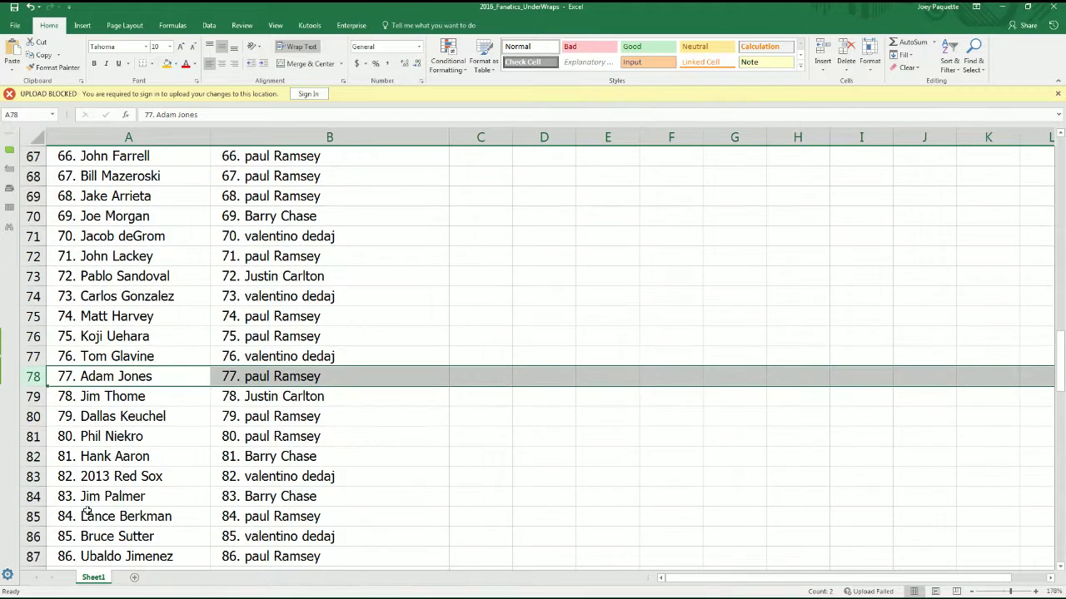
scroll(87, 512, "down", 1)
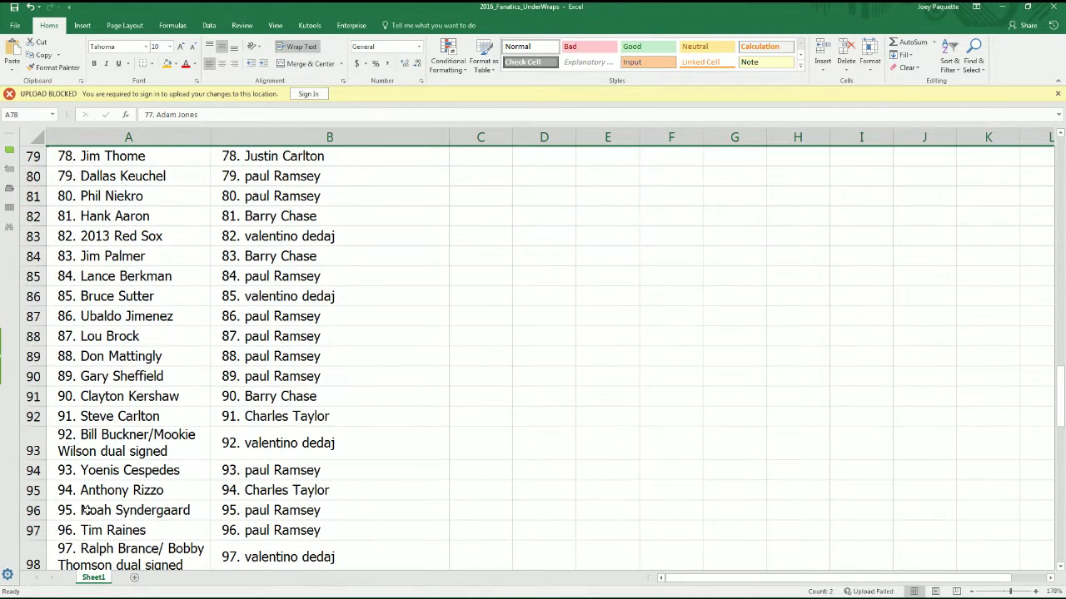
left_click(33, 216)
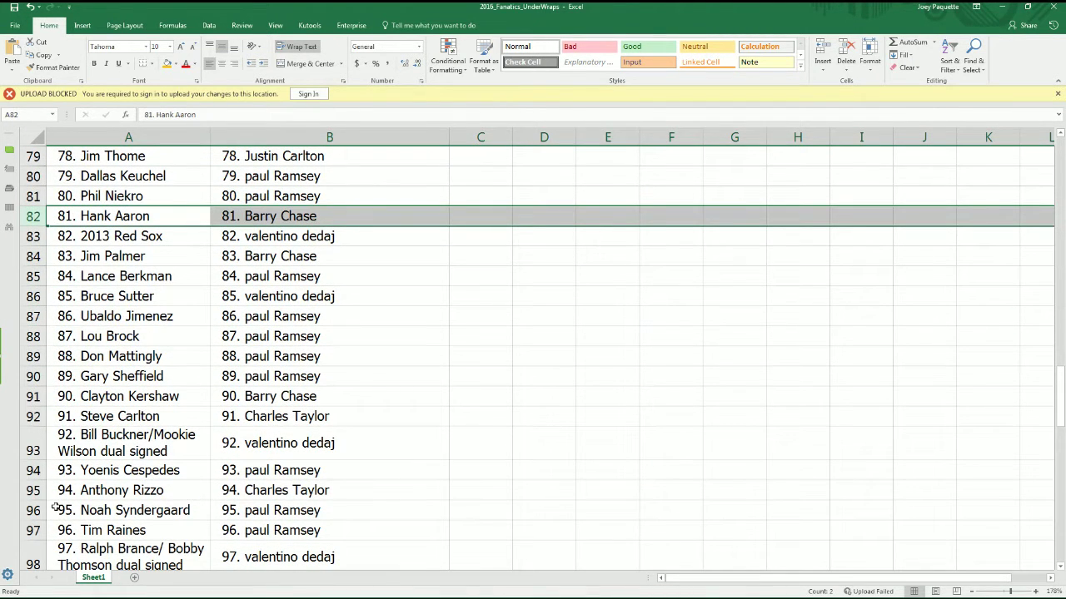
left_click(33, 556)
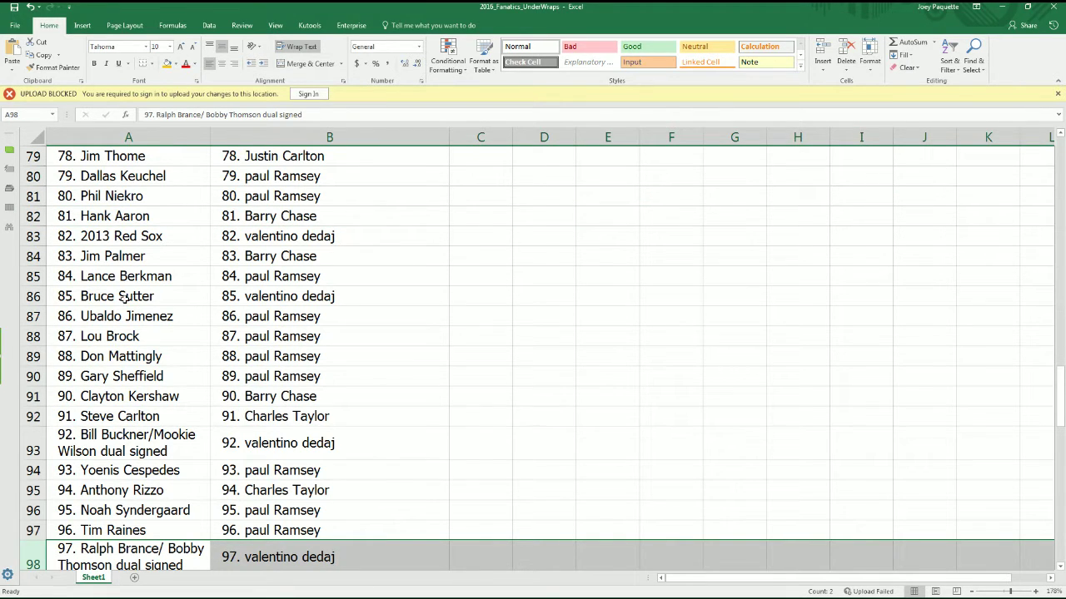
scroll(124, 470, "down", 4)
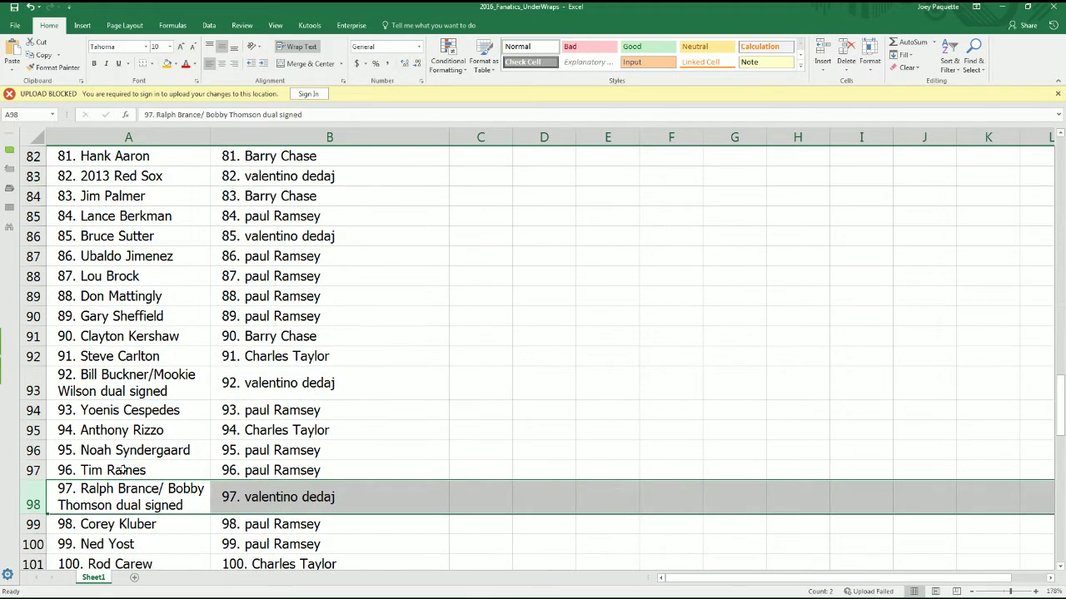
scroll(119, 469, "down", 3)
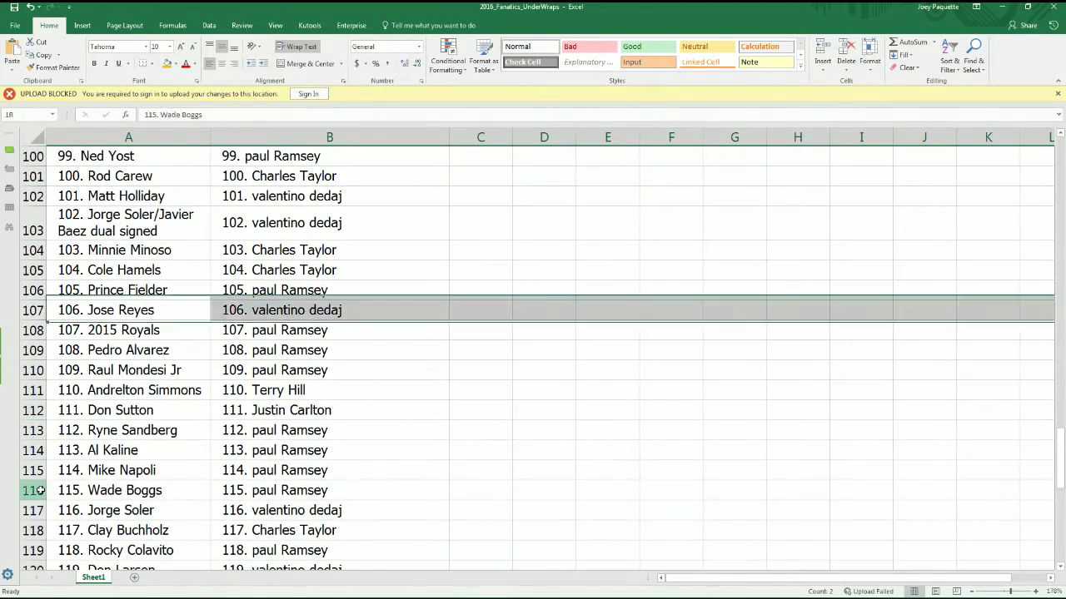
left_click(35, 489)
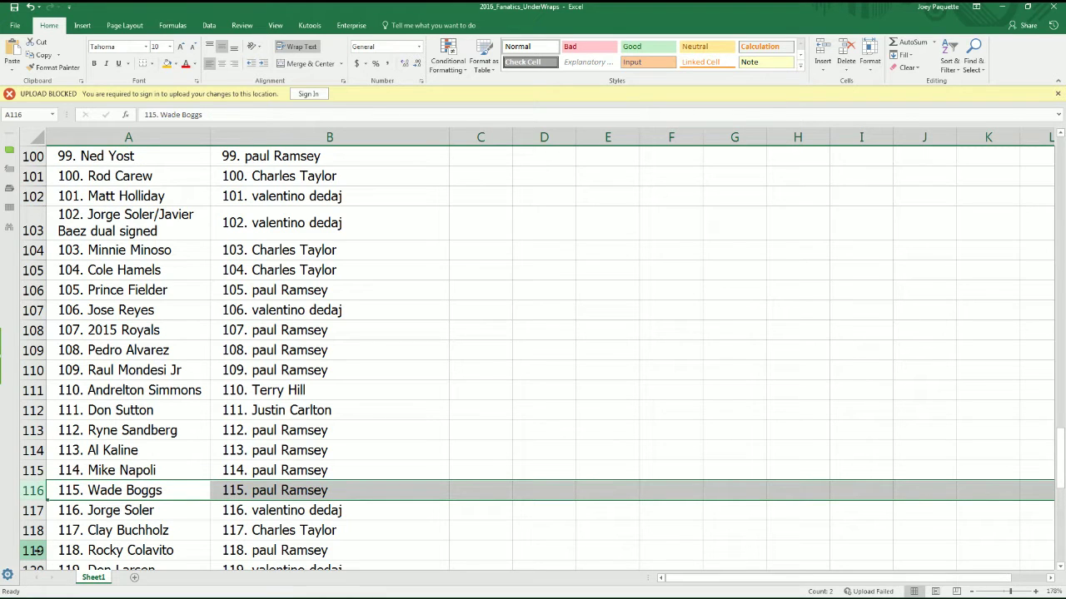
left_click(35, 550)
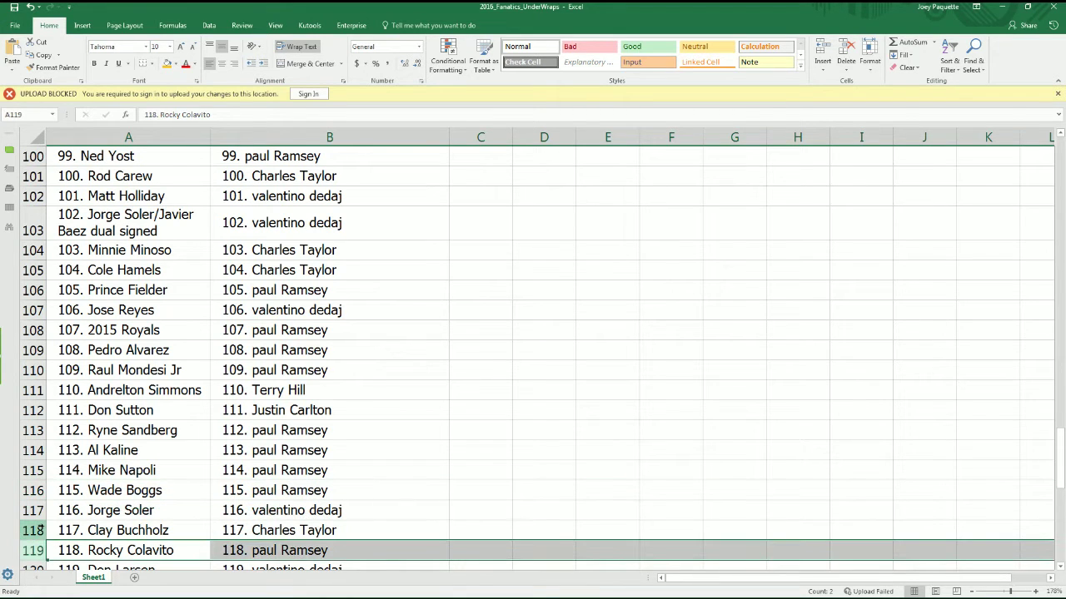
AutoFit the width of the Checklist Player column to its pasted entries
scroll(39, 530, "down", 5)
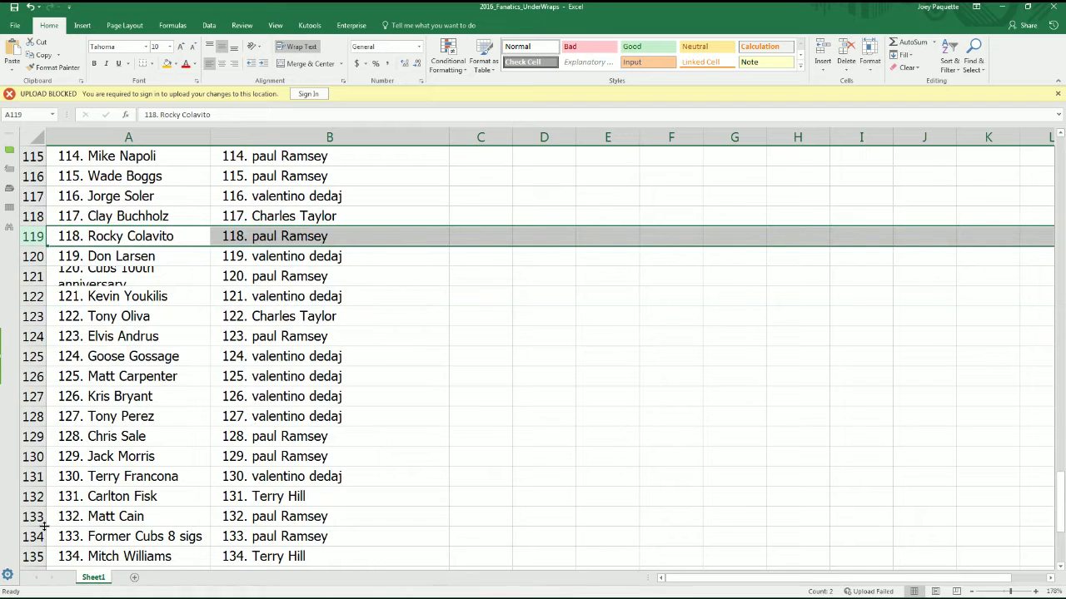
scroll(39, 525, "down", 1)
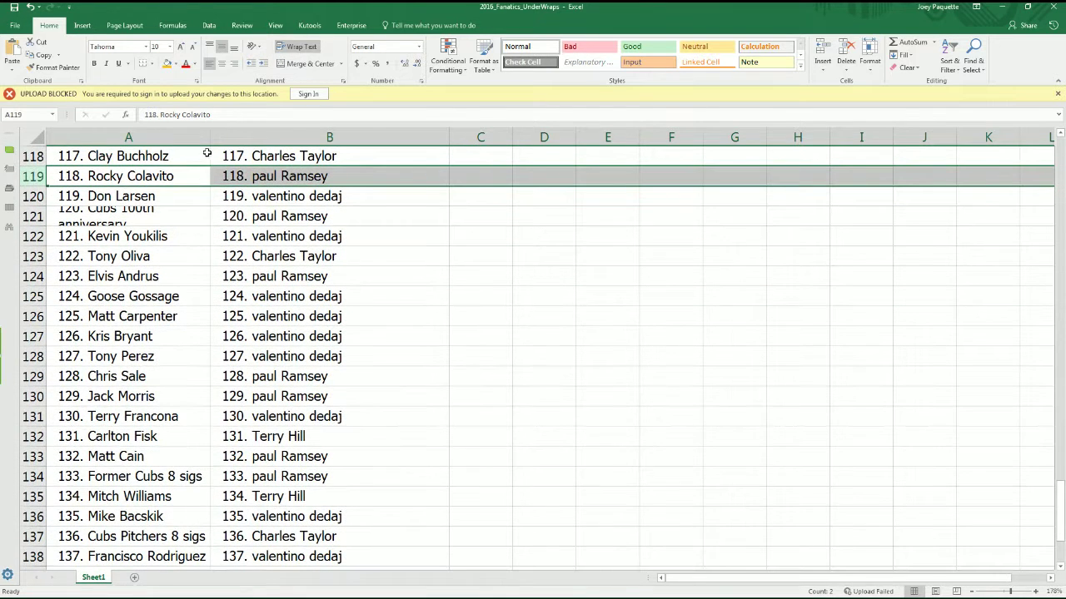
left_click(207, 136)
double_click(210, 136)
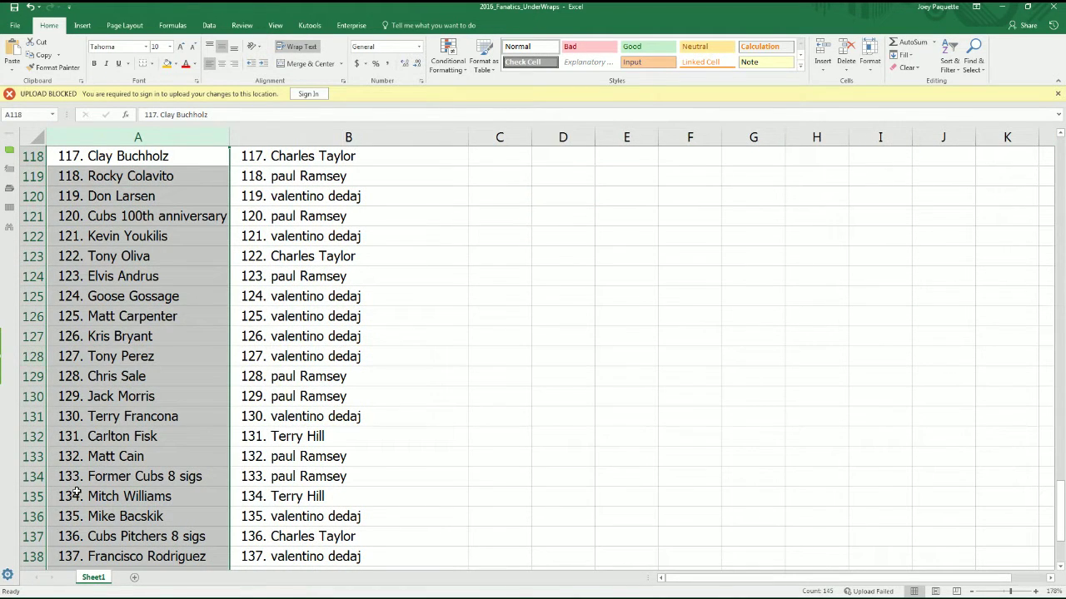
Review the remaining player and owner pairings from row 120 to row 145, and return to the start of the list
left_click(33, 557)
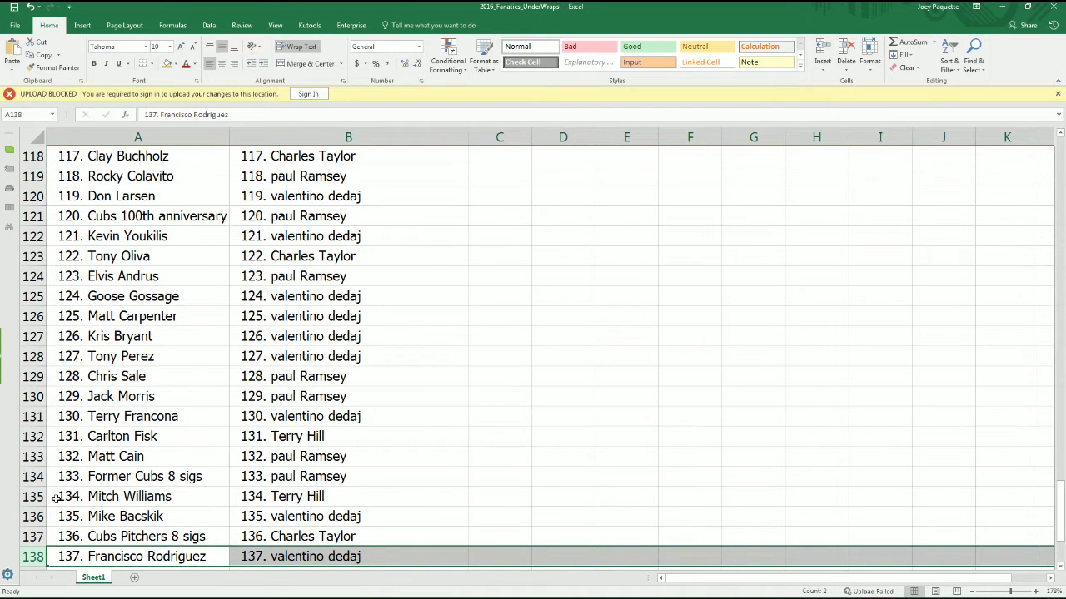
scroll(55, 498, "down", 4)
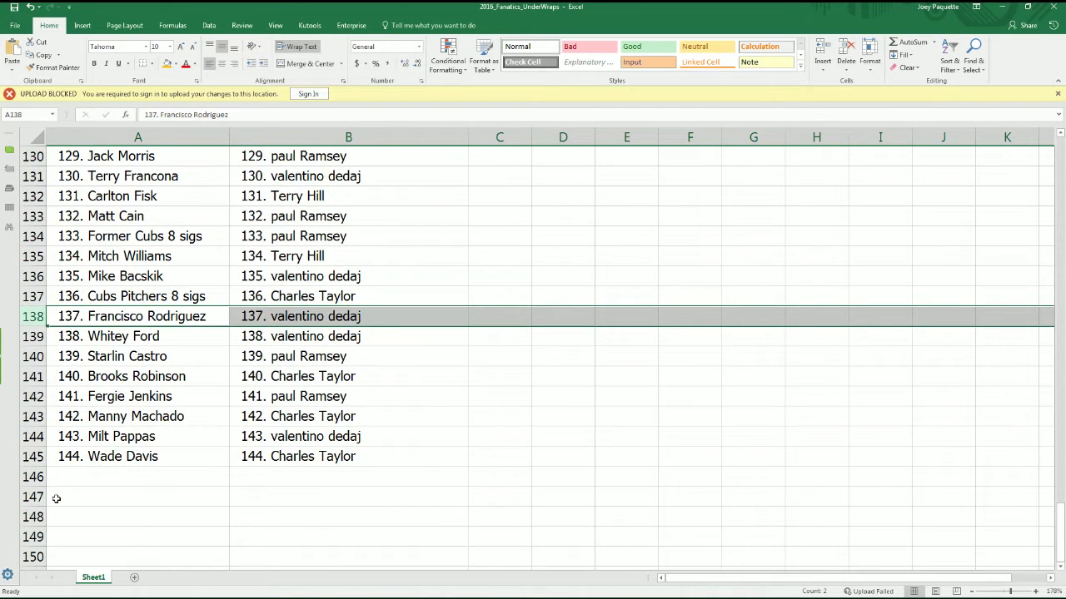
scroll(379, 491, "up", 20)
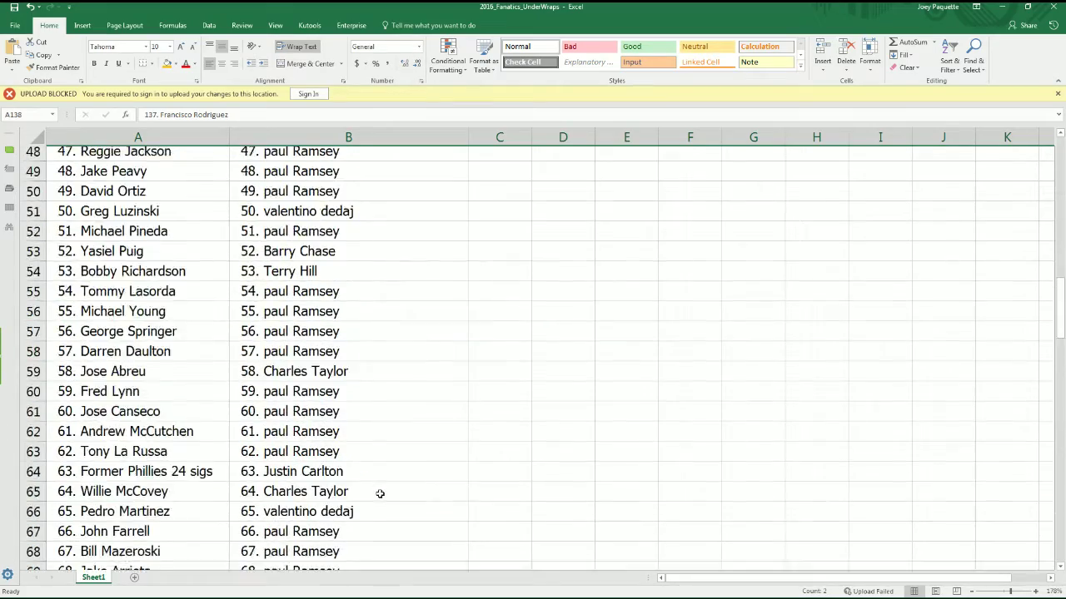
scroll(380, 494, "up", 16)
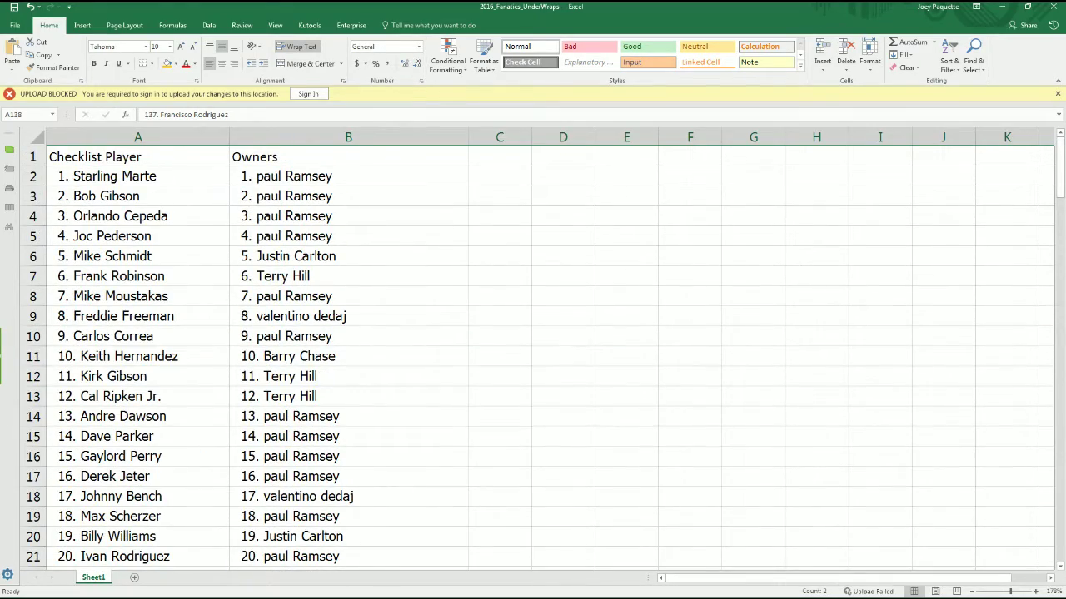